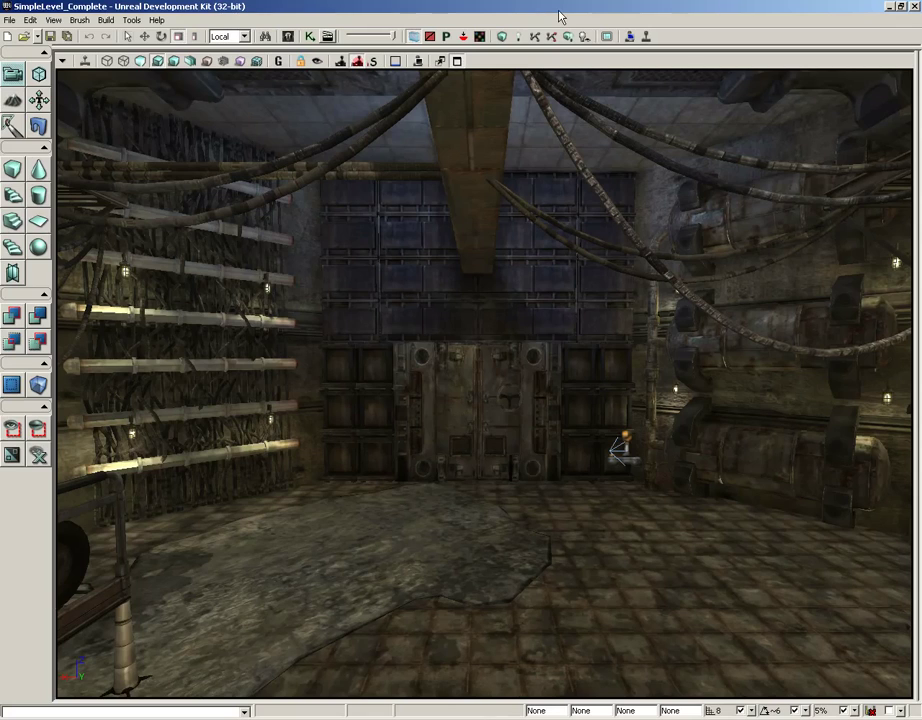
mouse_move(520, 180)
left_mouse_down()
mouse_move(500, 205)
mouse_move(531, 191)
left_mouse_up()
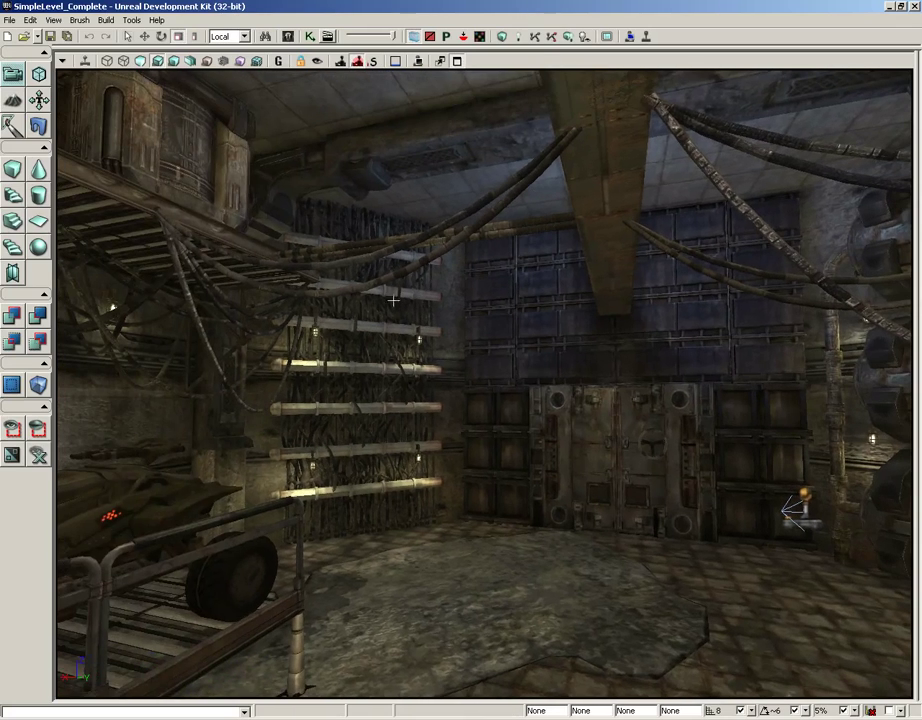
left_click_drag(613, 366, 641, 345)
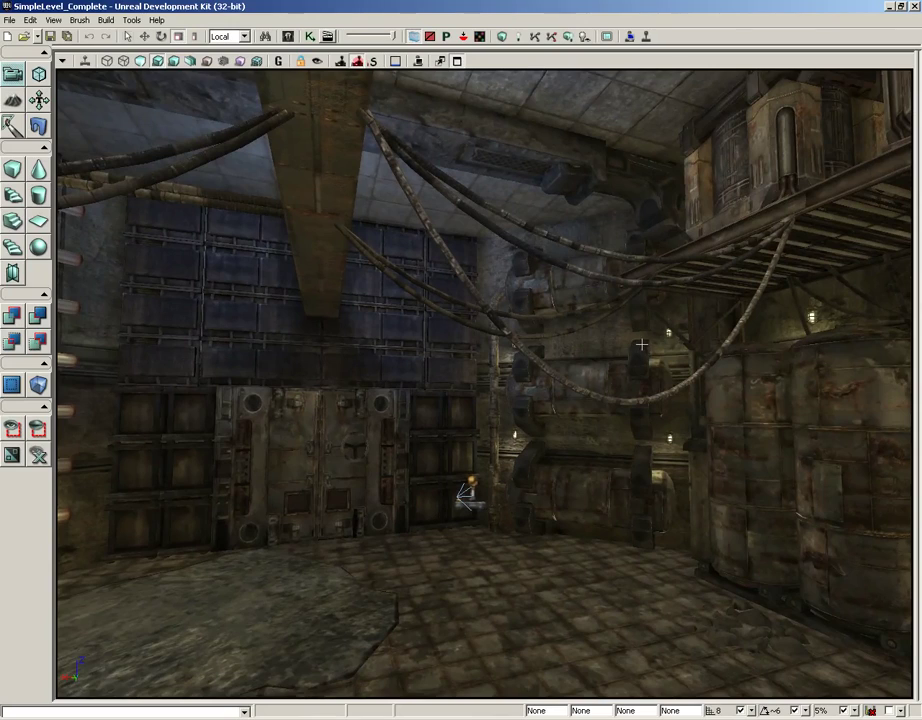
left_click_drag(372, 340, 474, 436)
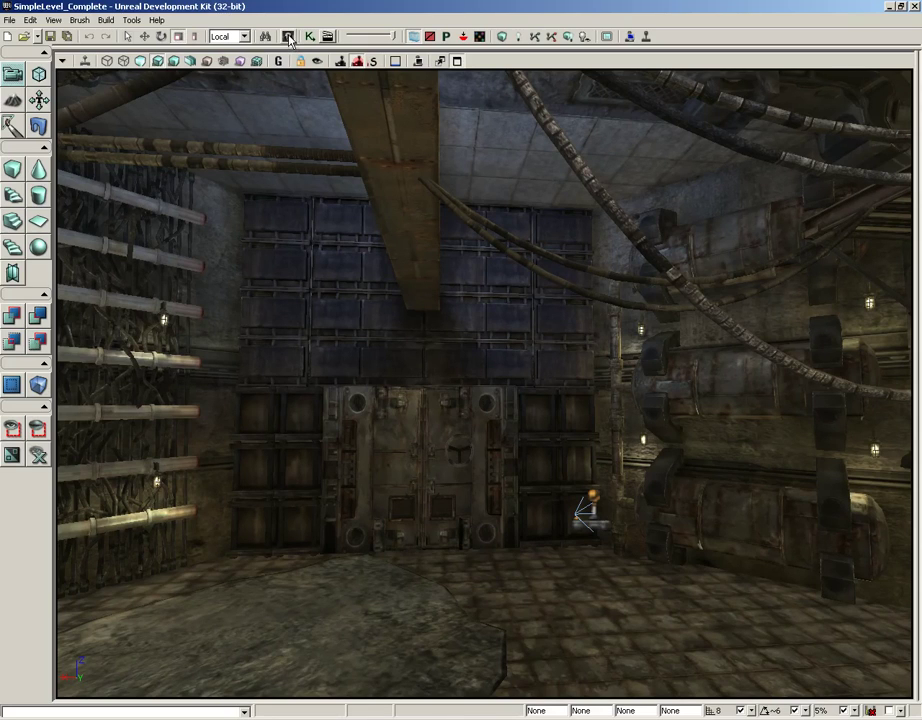
Inspect the skeleton of the SKM_Wire skeletal mesh from the physics_assets package in the AnimSet Editor, then close that editor.
left_click(213, 36)
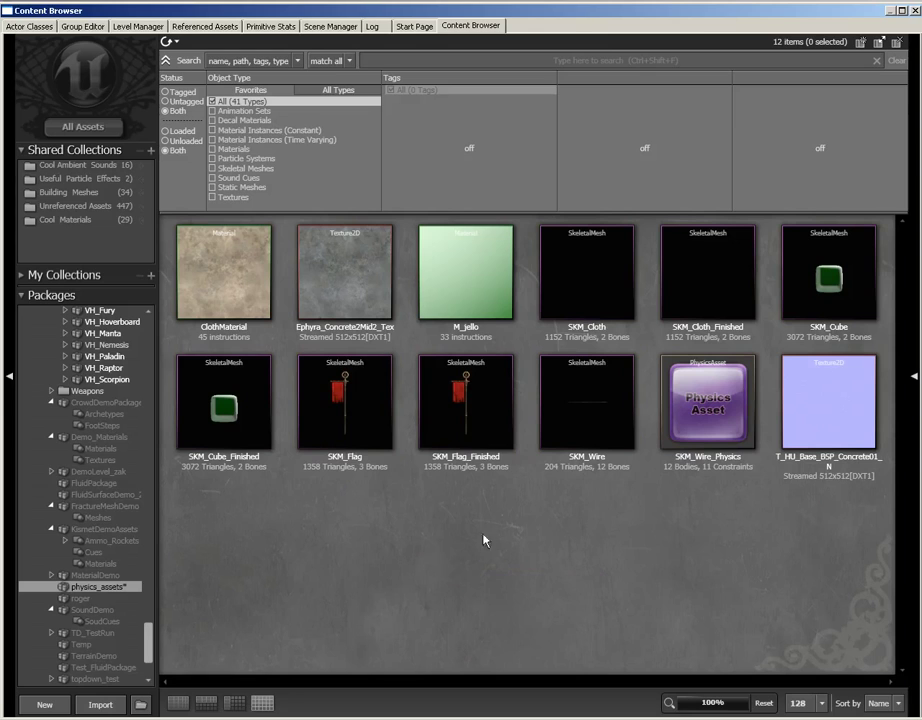
left_click(606, 462)
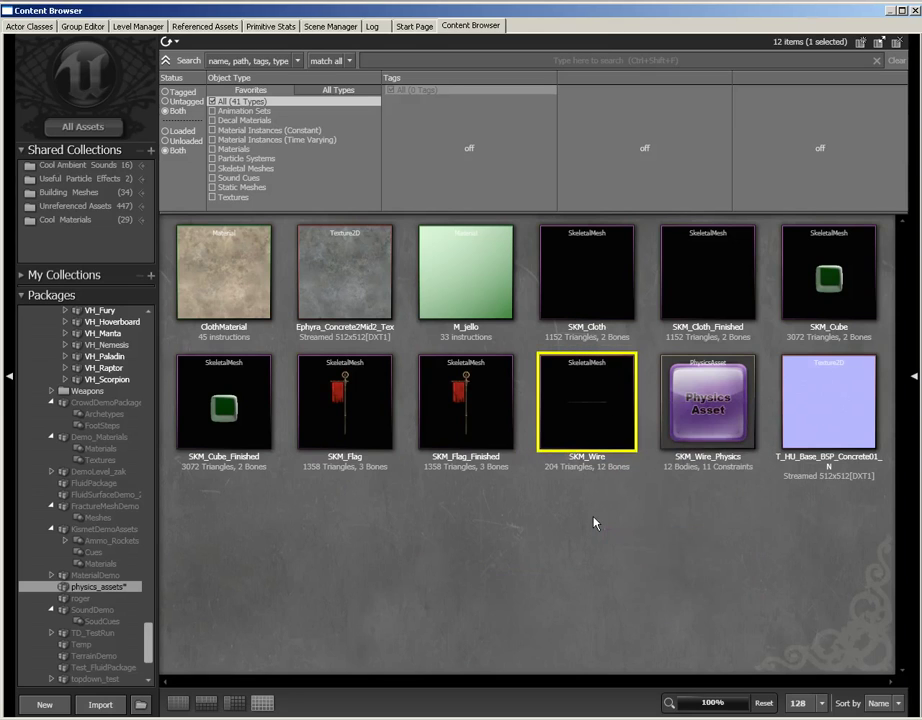
double_click(585, 393)
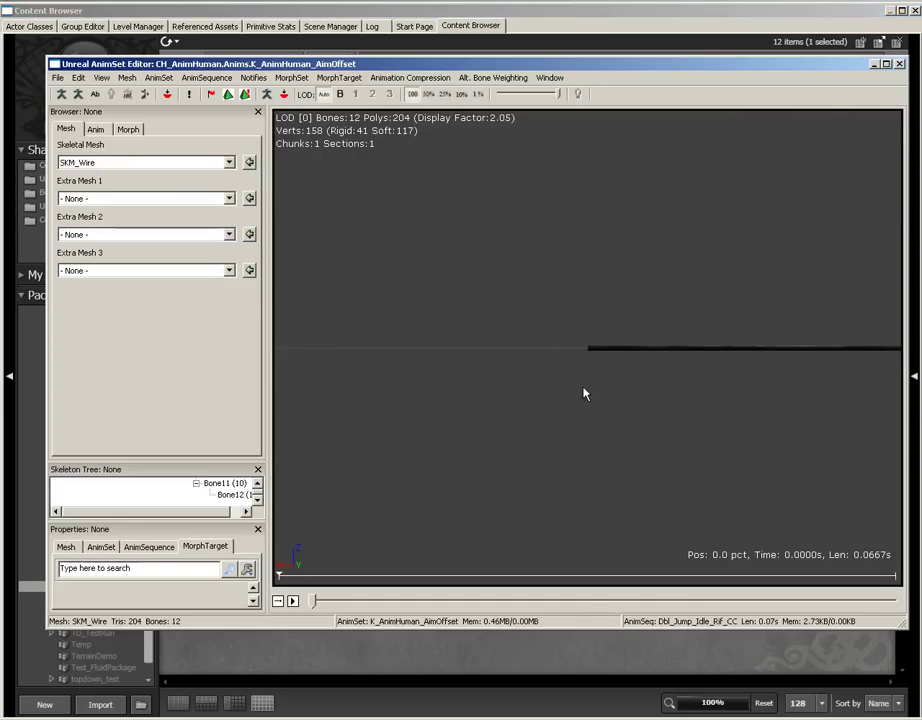
left_click_drag(605, 273, 793, 267)
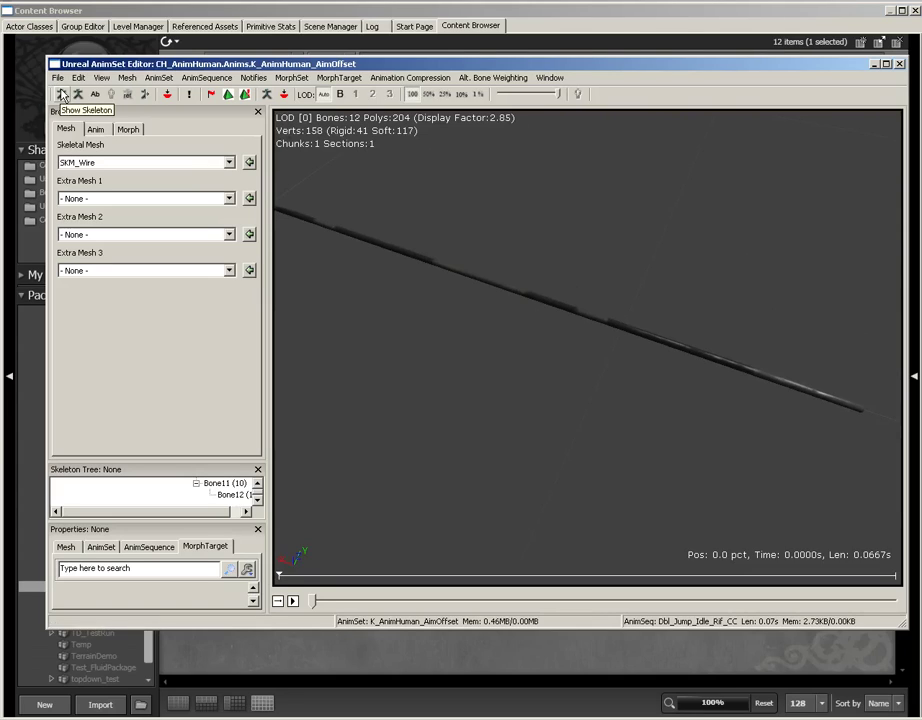
left_click(61, 94)
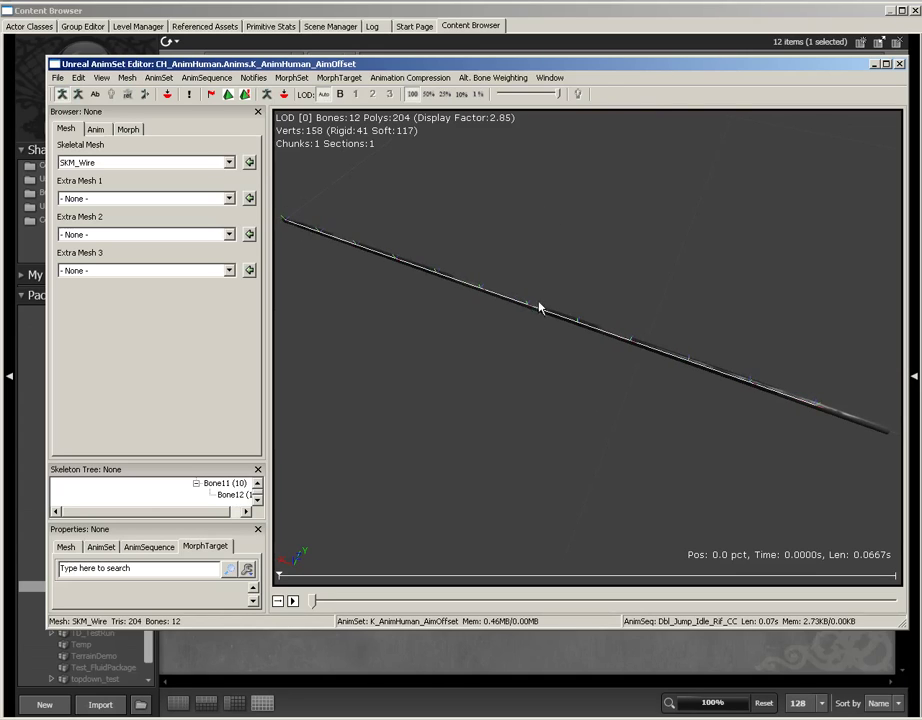
left_click(899, 63)
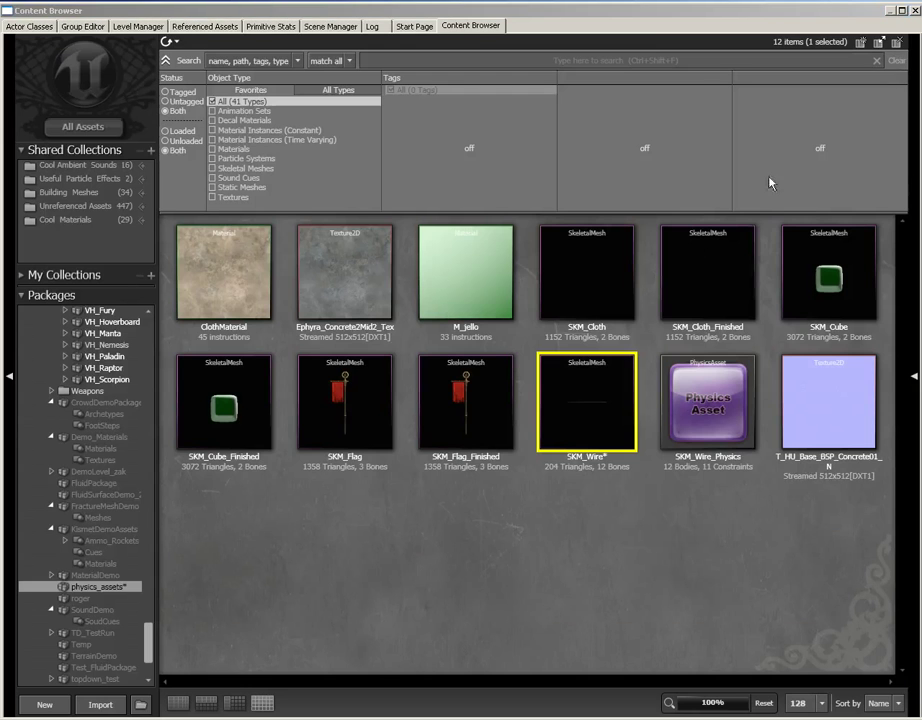
Create a physics asset named SKM_Wire_Physics_02 from SKM_Wire in the physics_assets package, using verts with Any Weight, and open it in PhAT.
right_click(566, 401)
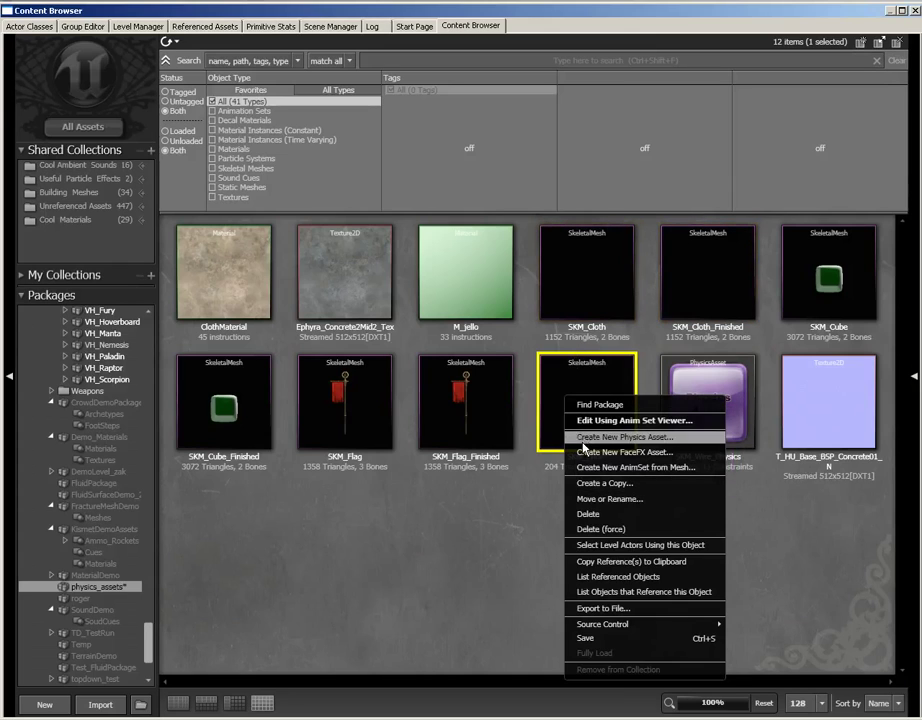
left_click(630, 437)
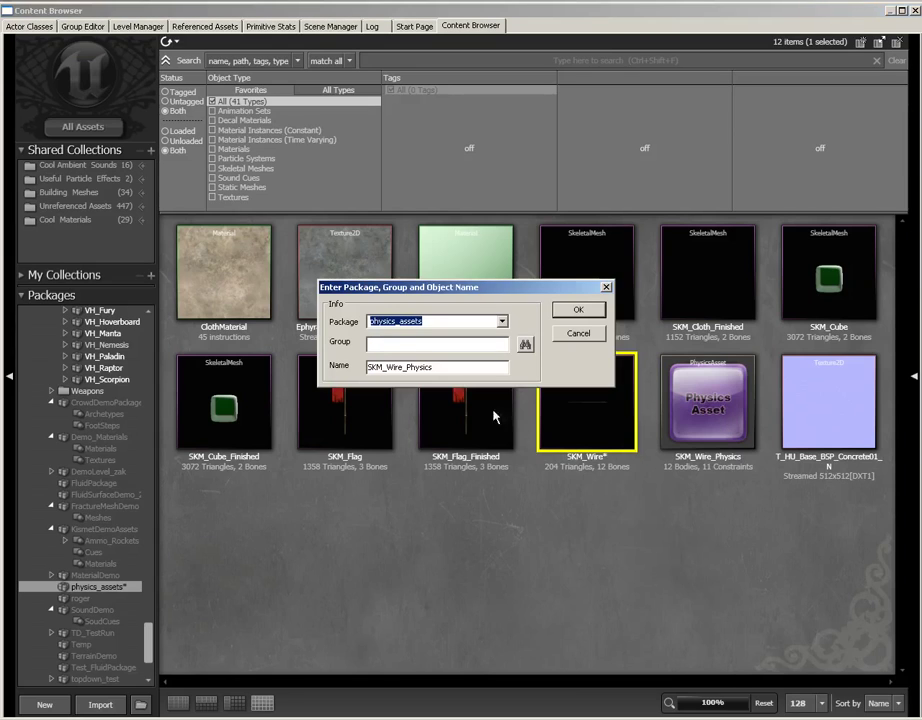
left_click(451, 371)
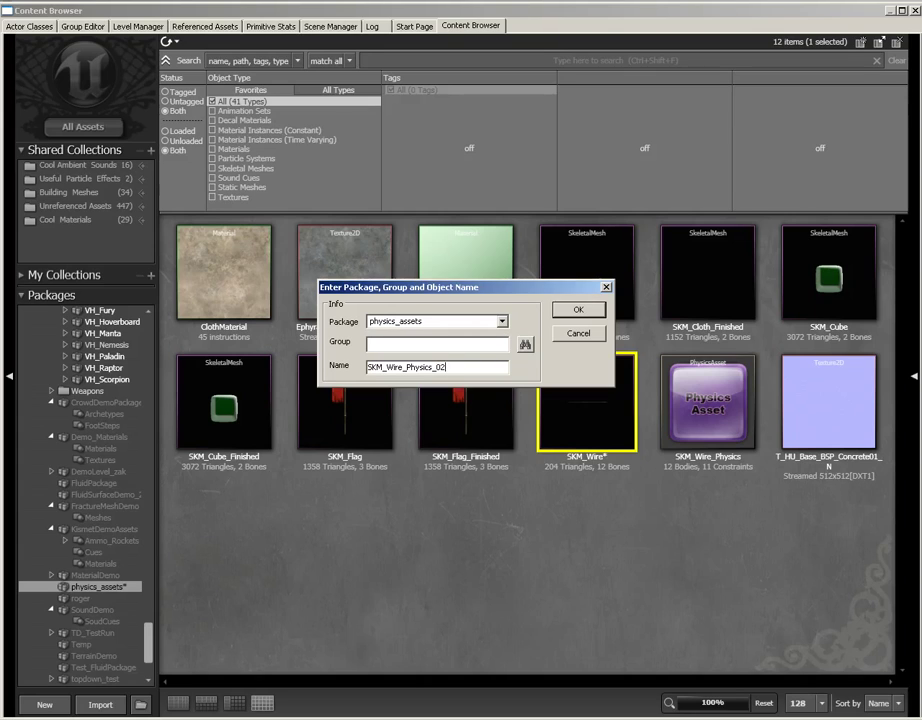
key("Return")
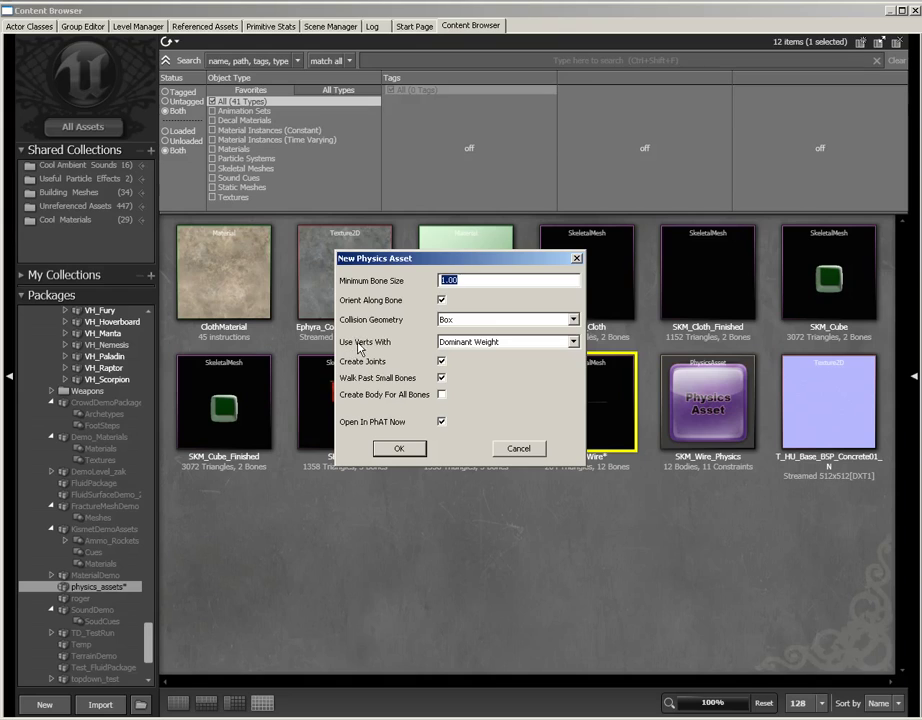
left_click(484, 344)
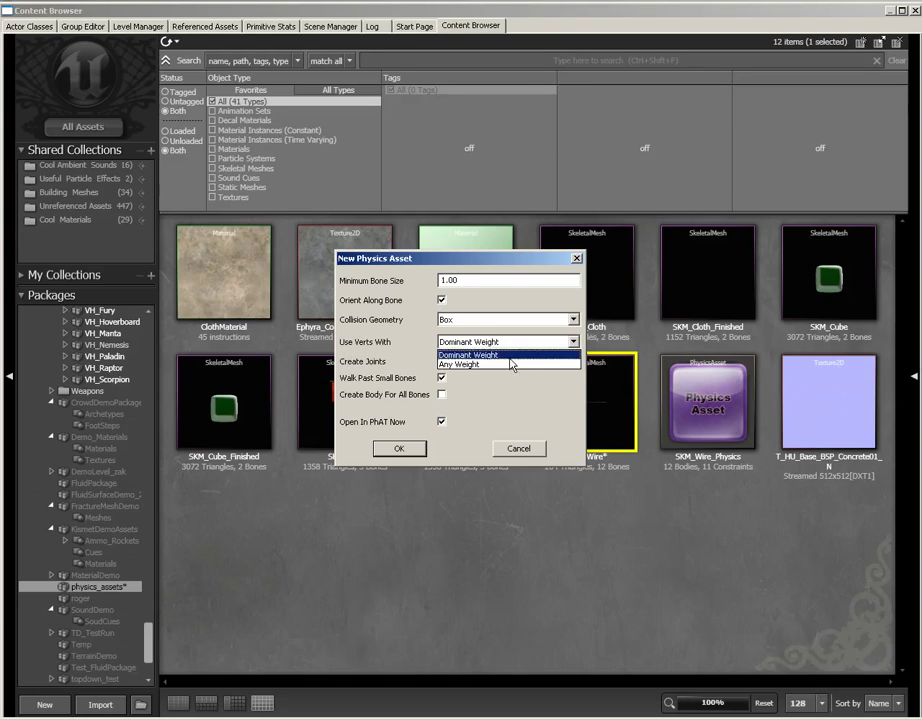
left_click(490, 365)
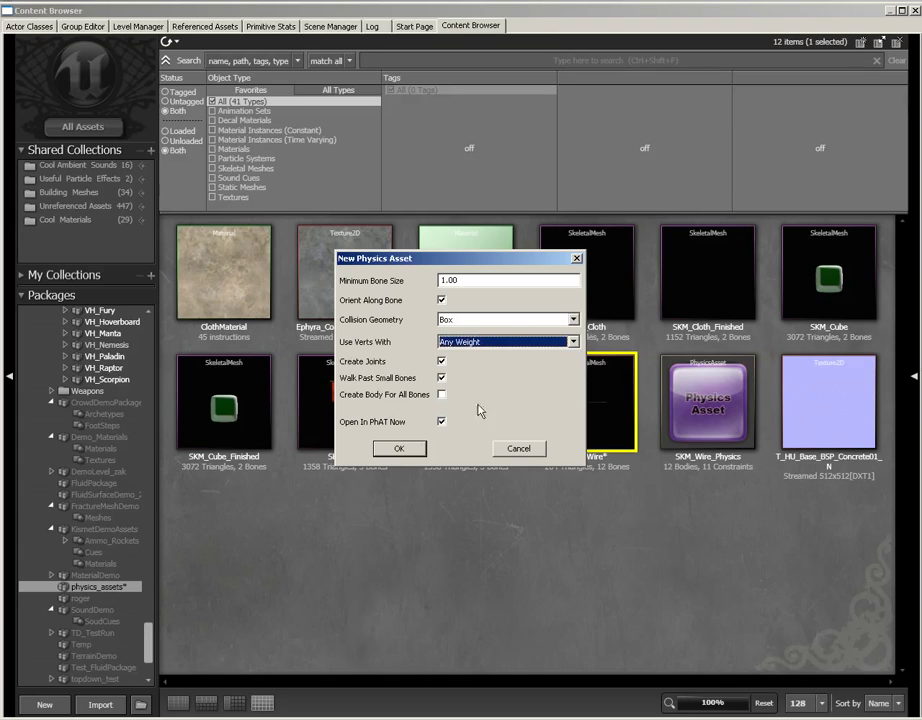
left_click(412, 450)
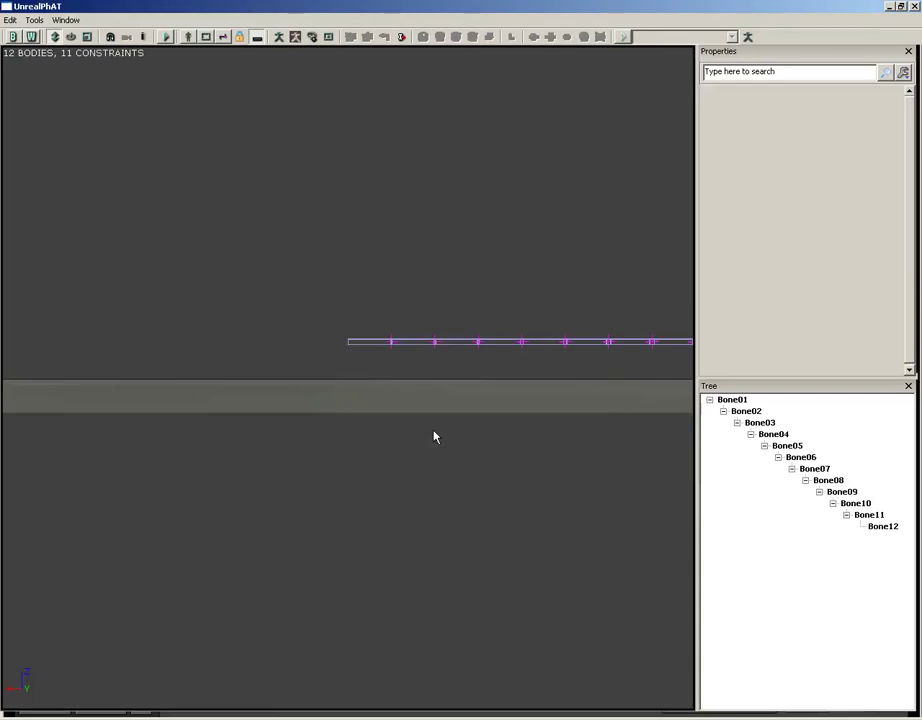
Simulate the wire's physics, pull several of its segments around the floor to test how it bends, and stop the simulation.
left_click_drag(536, 293, 393, 241)
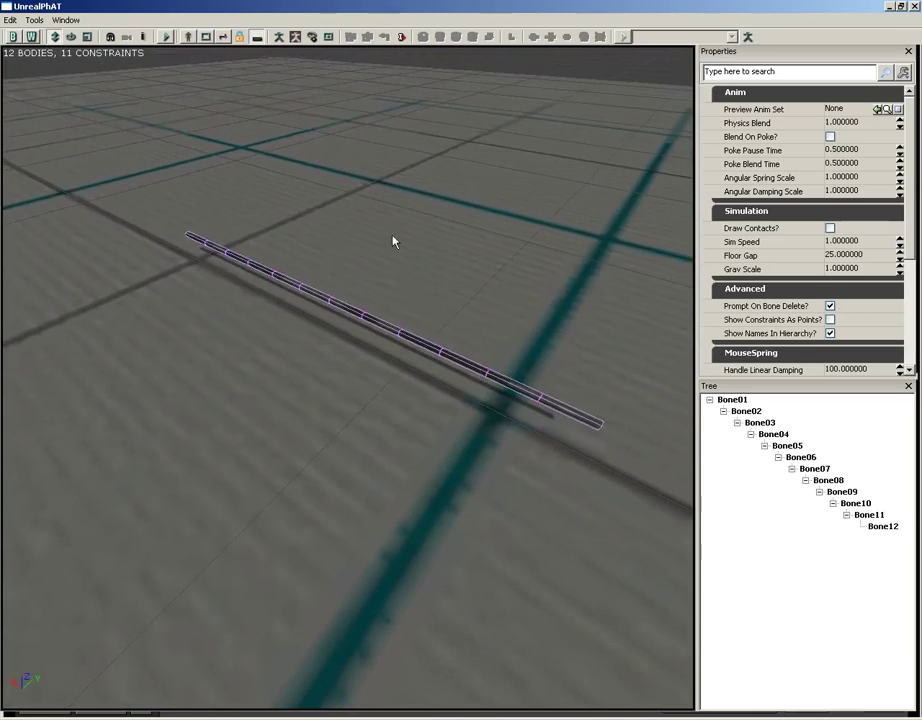
left_click_drag(412, 287, 394, 231)
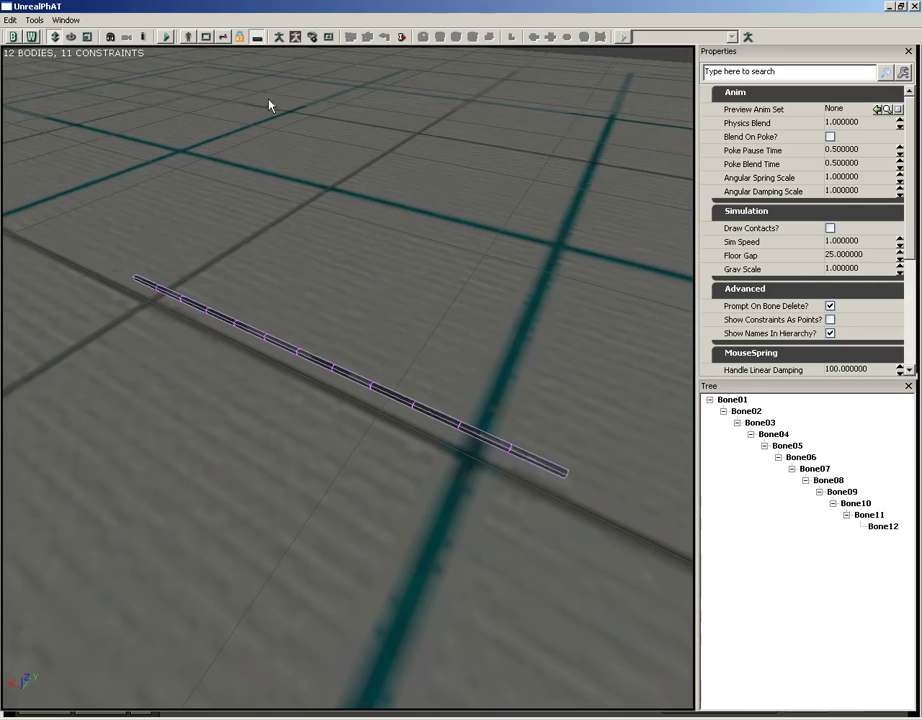
left_click(166, 38)
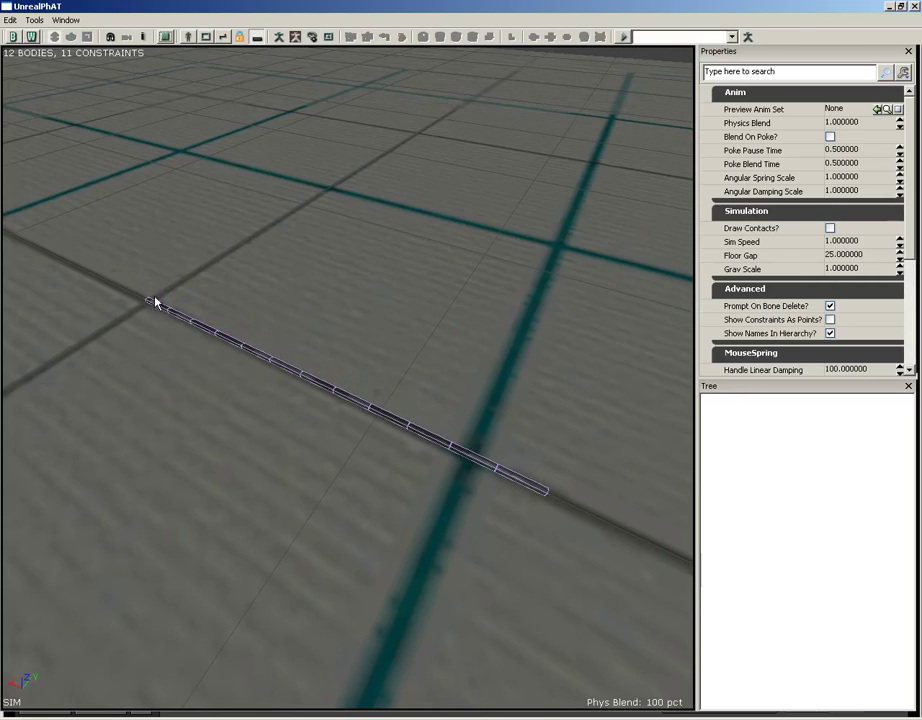
left_click_drag(358, 337, 395, 292)
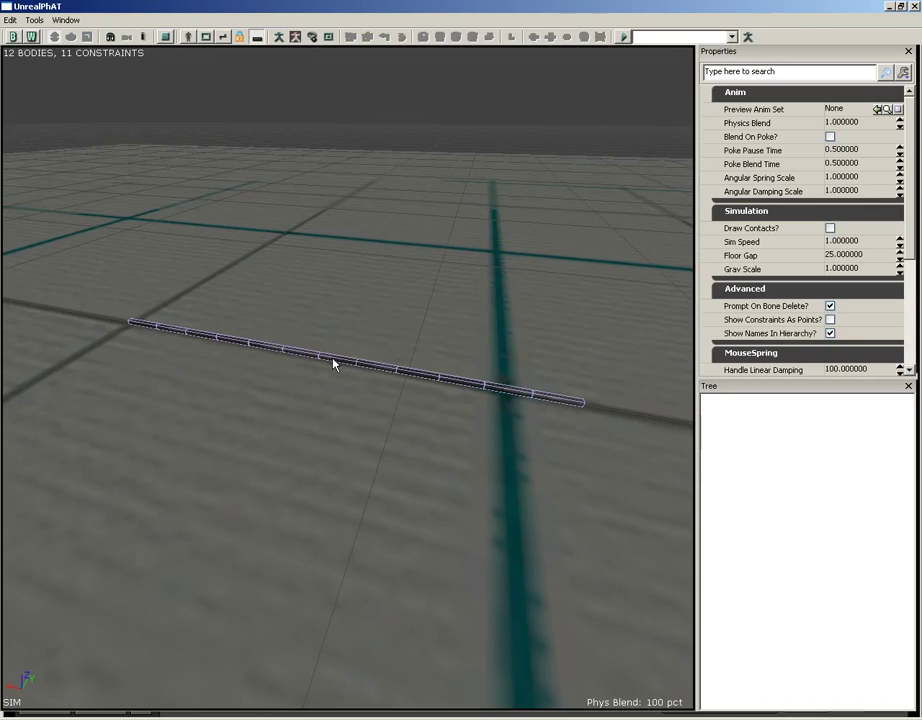
left_click_drag(333, 363, 333, 243, "ctrl")
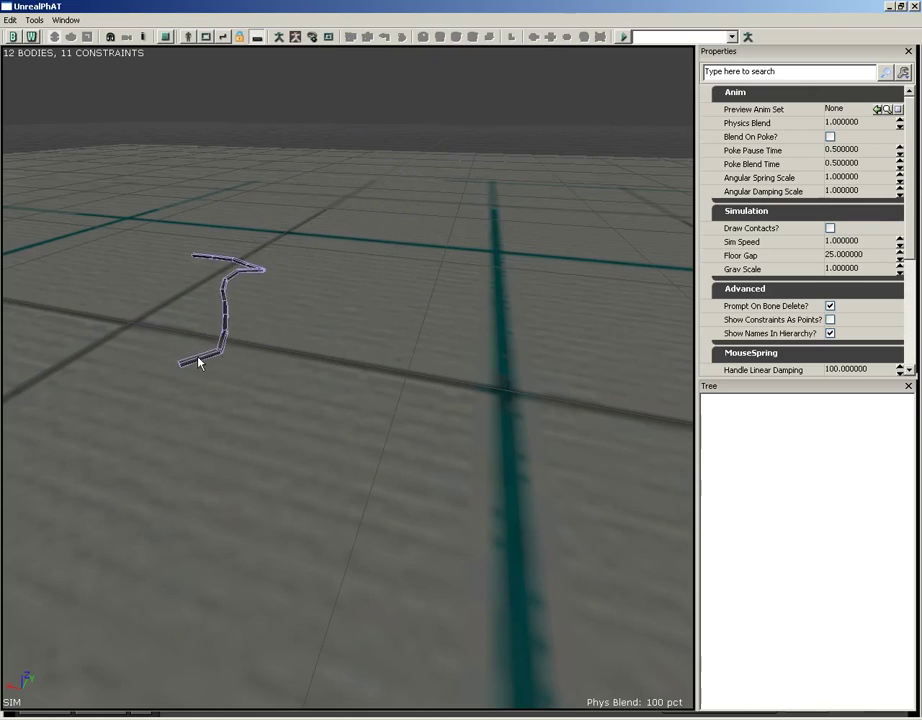
left_click_drag(199, 363, 140, 125, "ctrl")
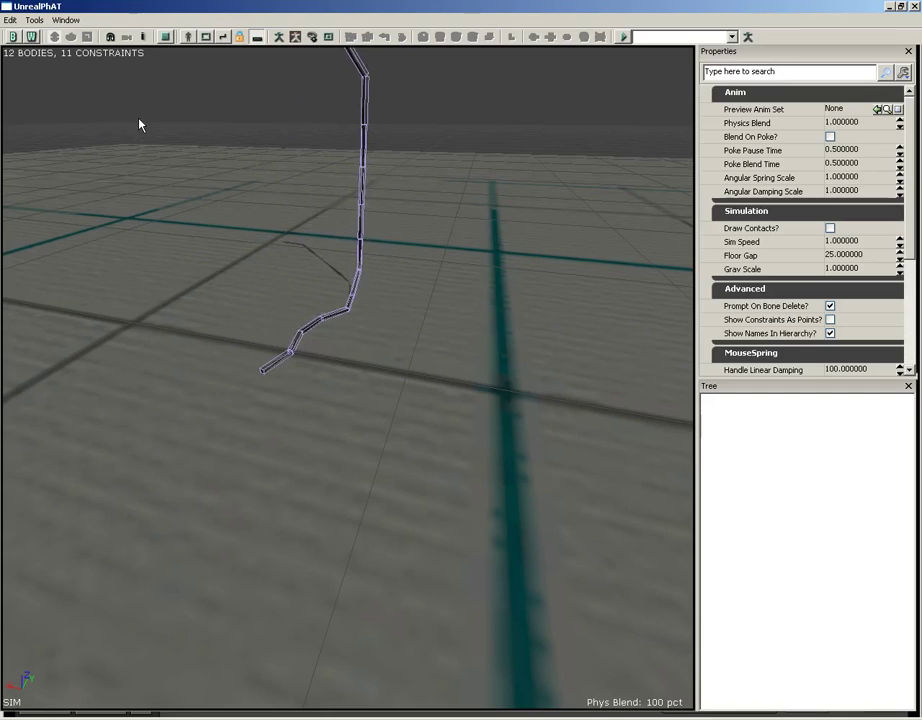
left_click_drag(140, 125, 103, 110, "ctrl")
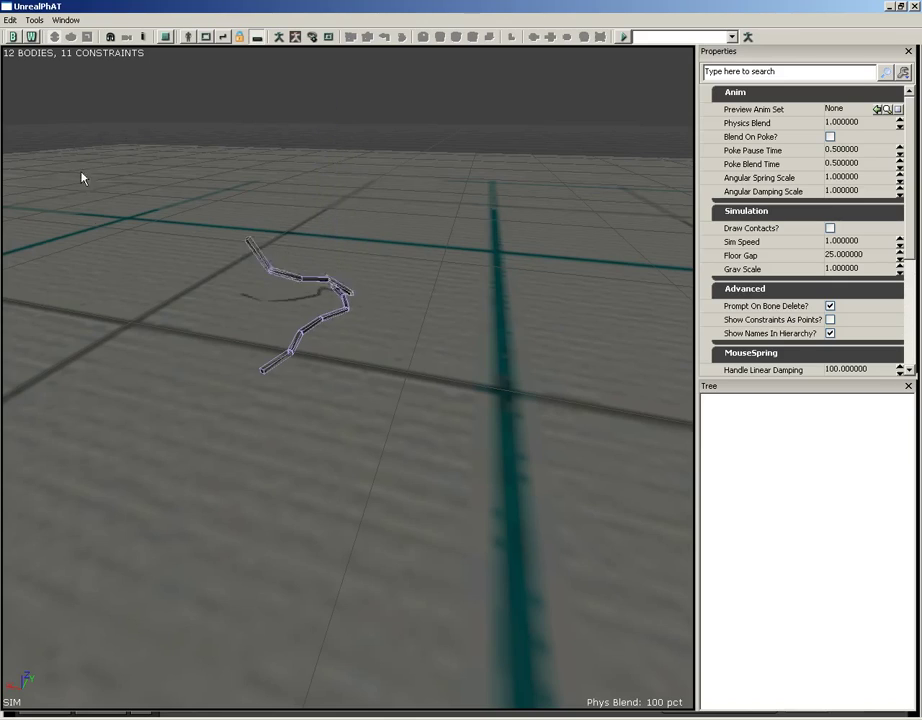
left_click_drag(323, 302, 307, 258, "ctrl")
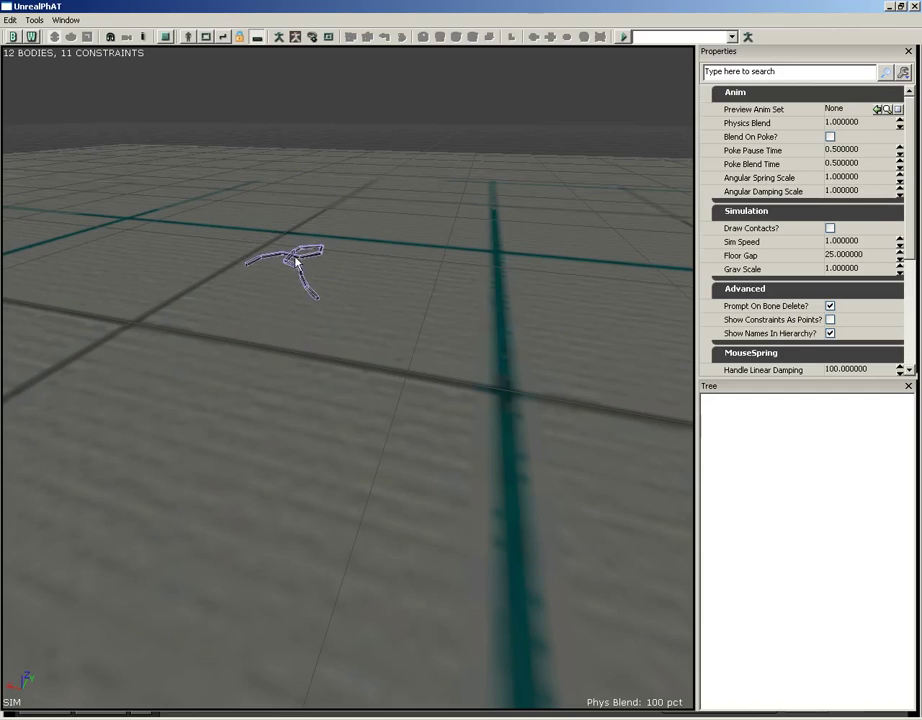
left_click(165, 37)
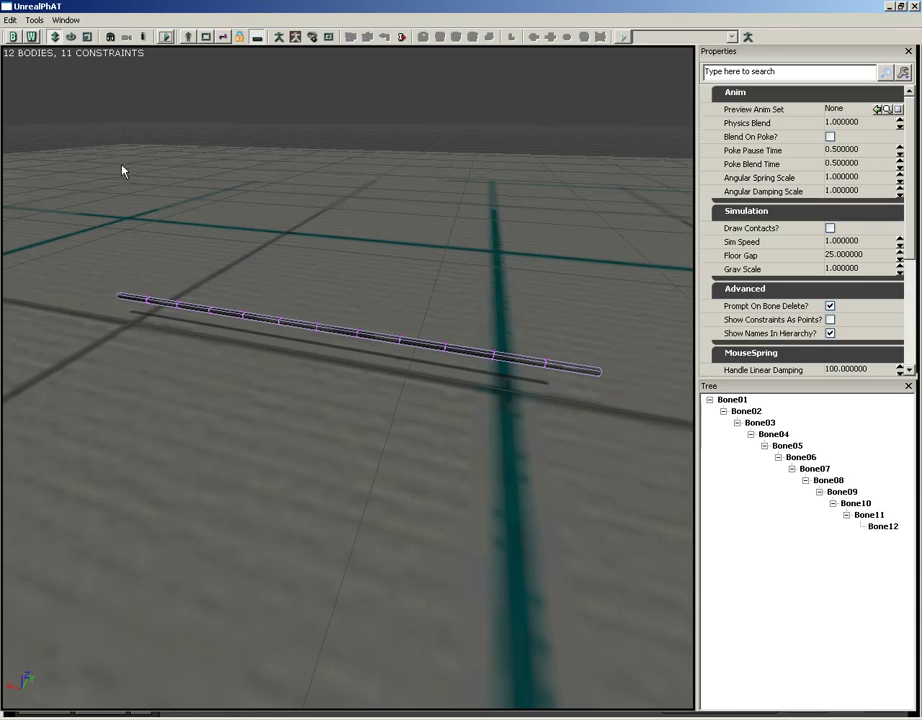
In constraint editing mode, enable Twist Limited on the Bone02 and Bone03 joints.
left_click_drag(263, 231, 254, 243)
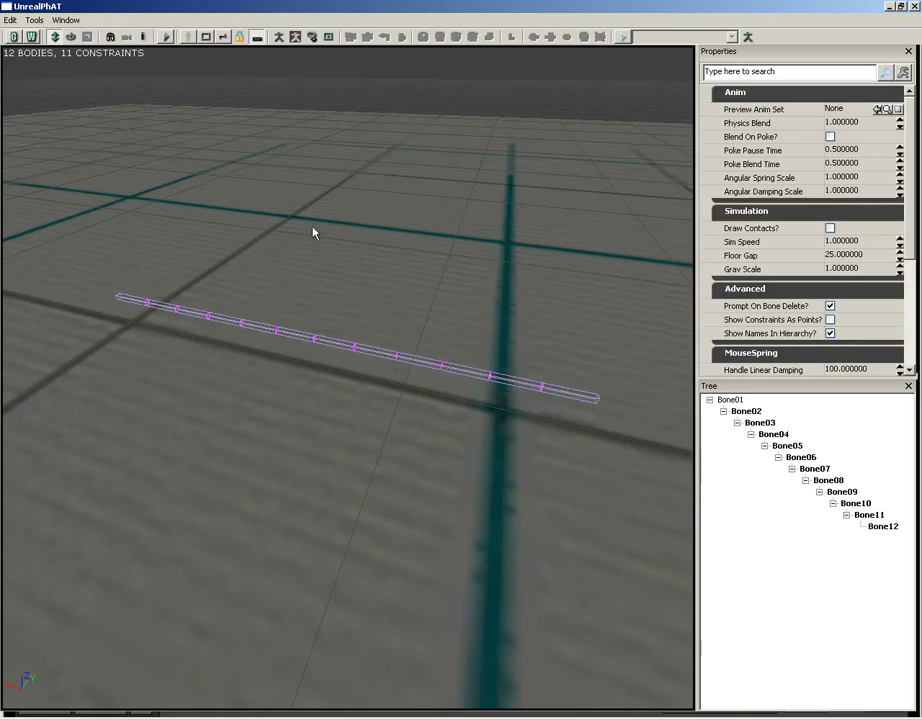
left_click_drag(313, 233, 375, 259)
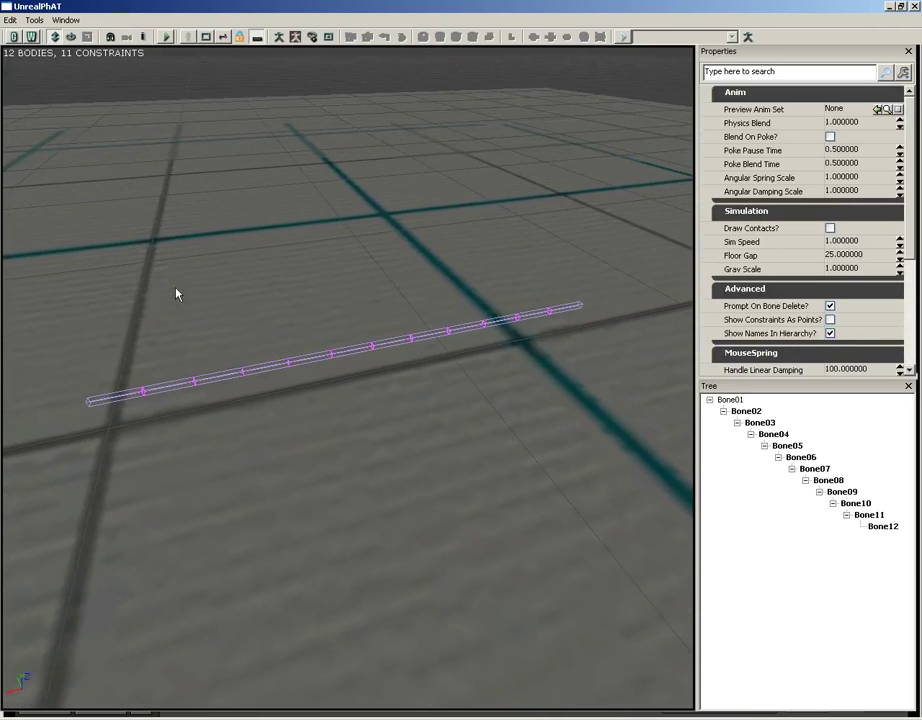
left_click(145, 395)
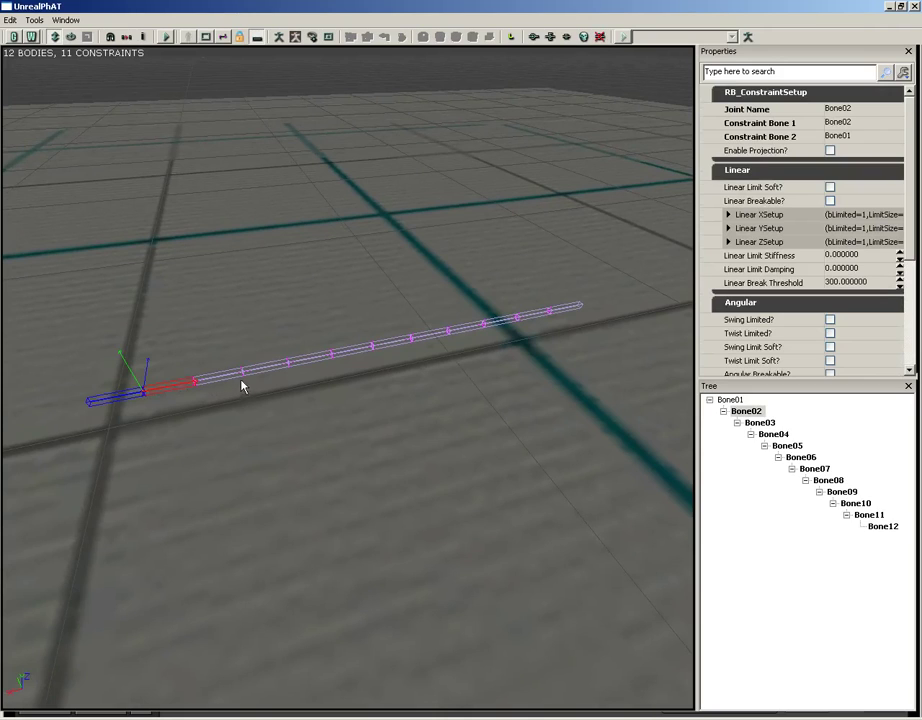
left_click_drag(265, 393, 228, 381)
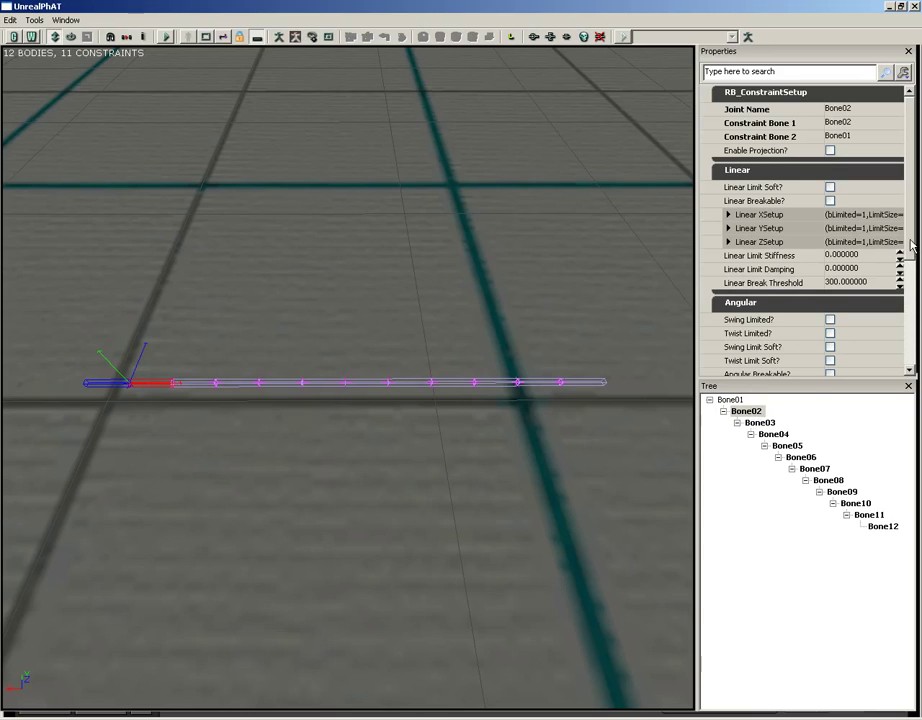
scroll(911, 245, "down", 4)
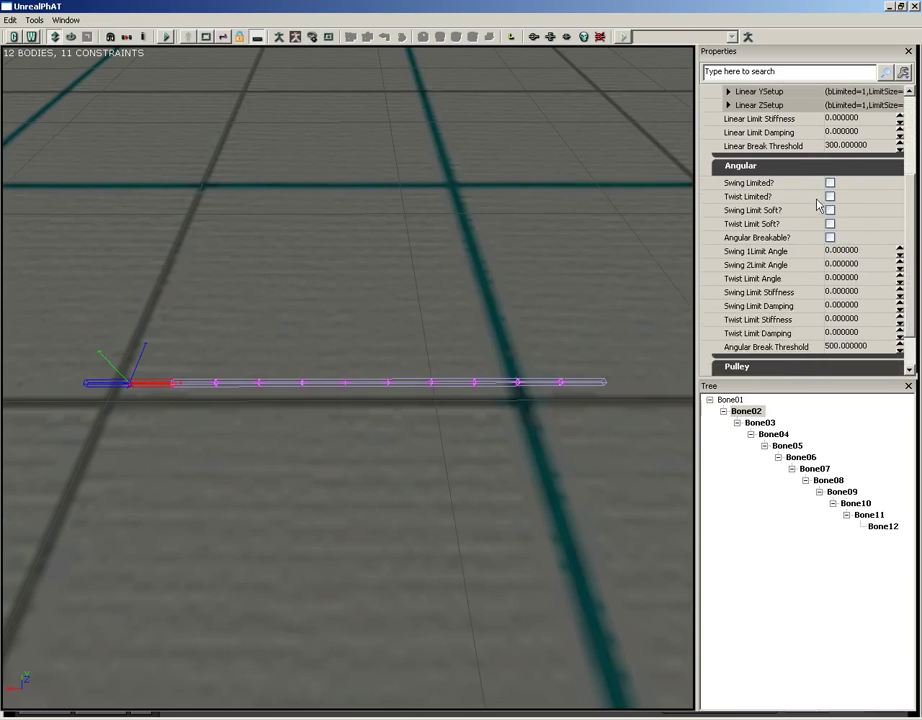
left_click(830, 197)
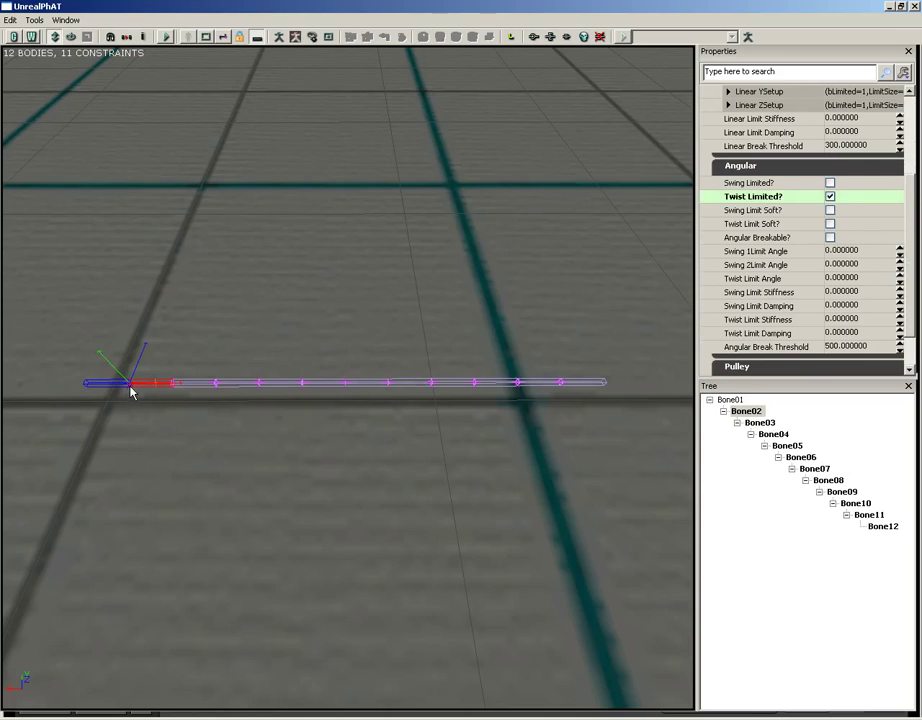
left_click(767, 424)
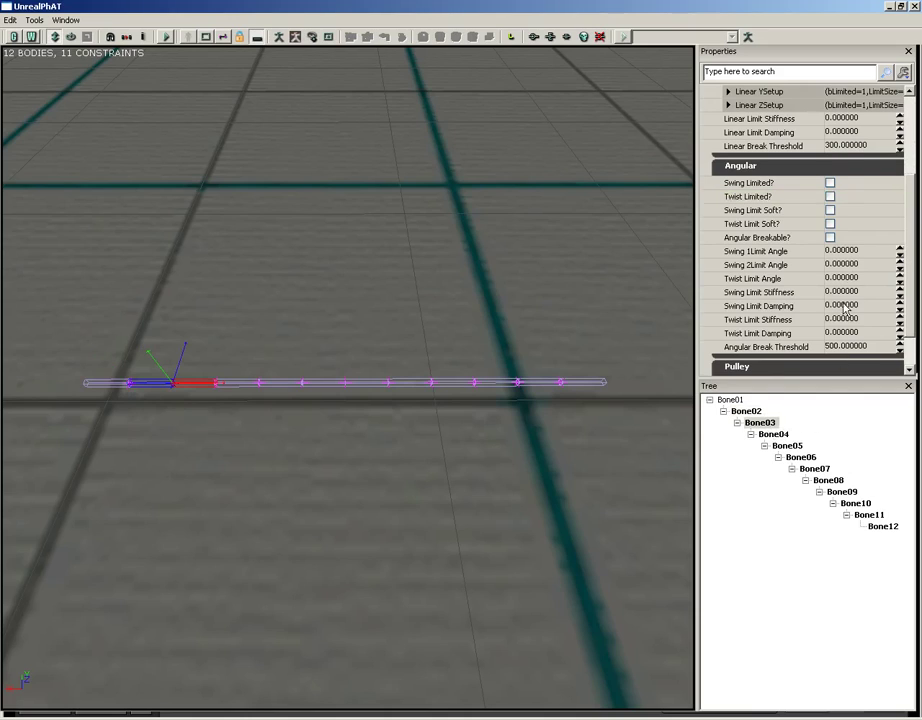
left_click(830, 197)
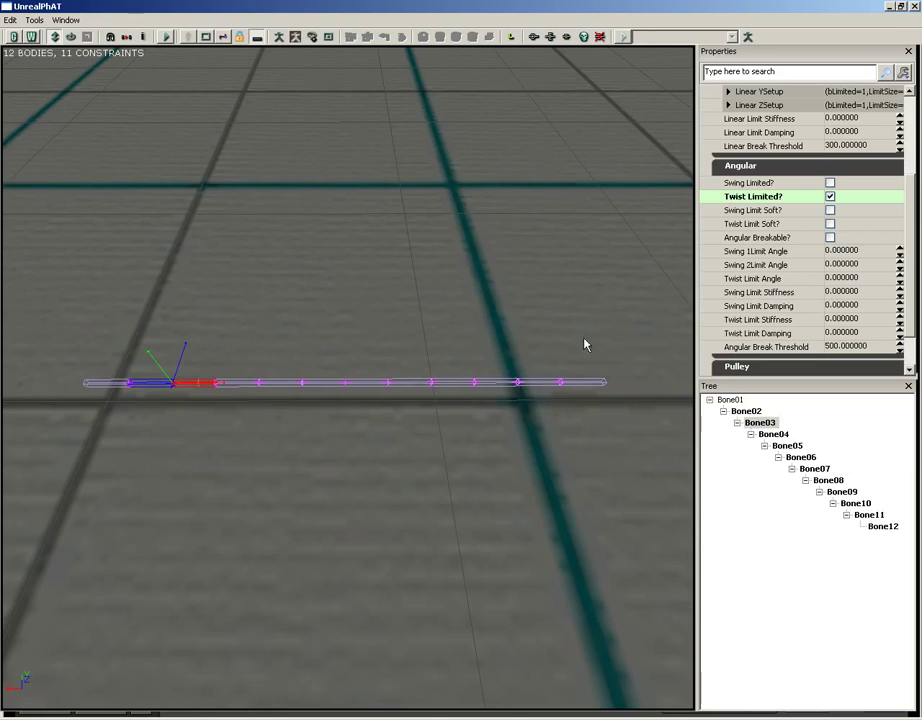
Copy the Bone03 joint's properties, with Twist Limited enabled, to the Bone04, Bone05, Bone06, Bone07 and Bone08 joints.
left_click_drag(350, 307, 375, 315)
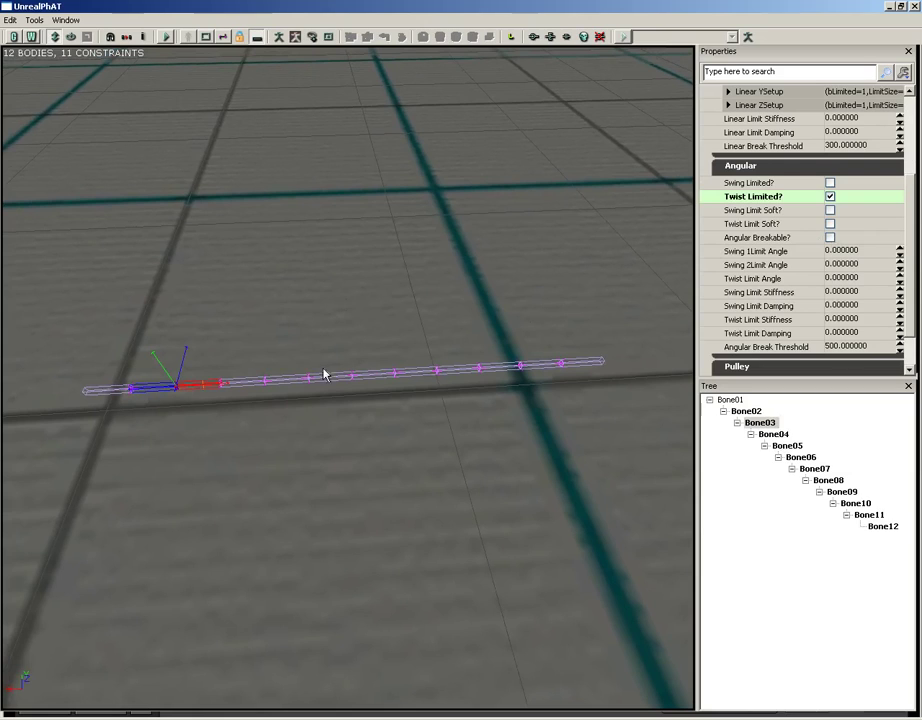
left_click_drag(255, 370, 245, 368)
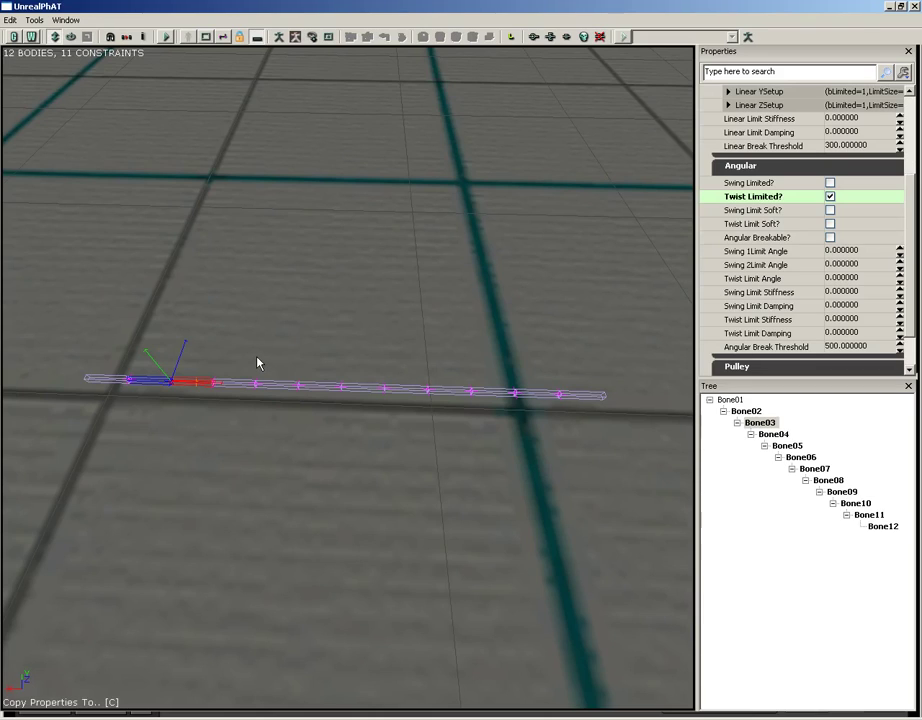
left_click(214, 386)
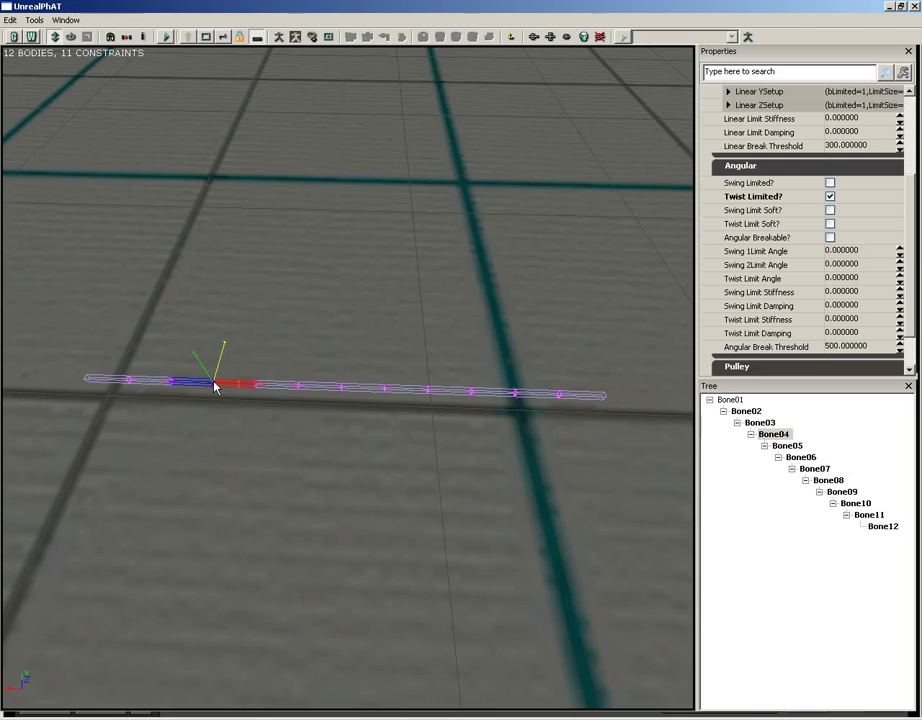
left_click_drag(259, 387, 319, 418)
left_click(262, 404)
left_click(244, 456)
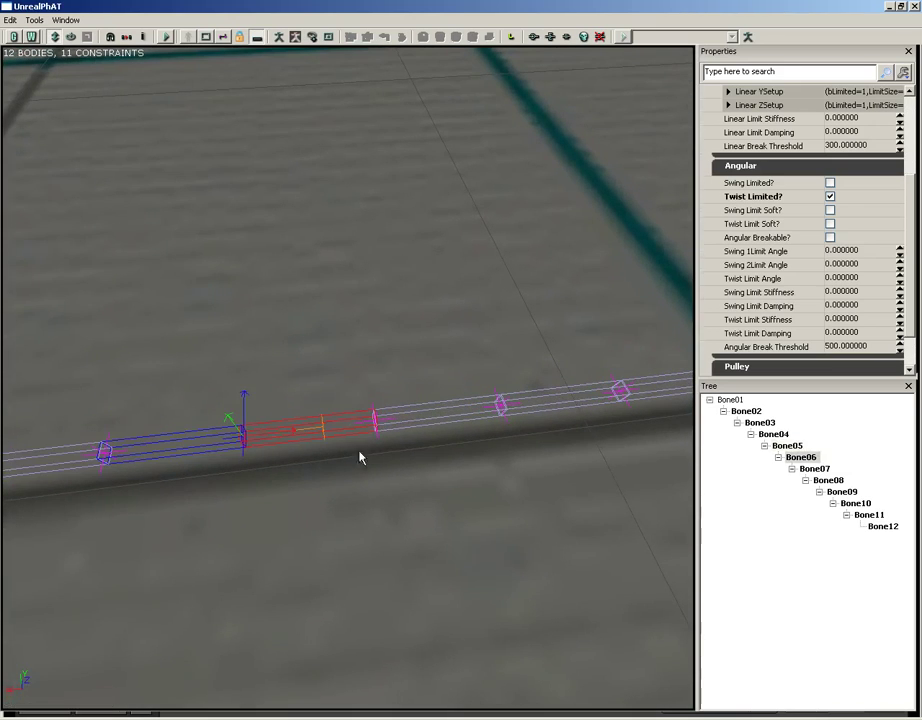
left_click(377, 436)
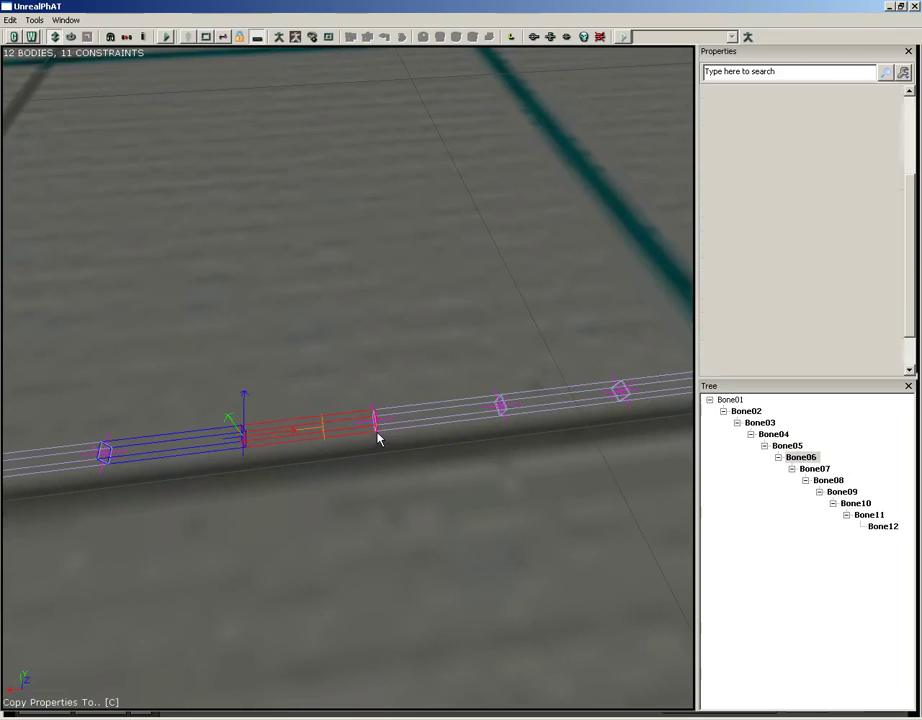
left_click(506, 424)
Copy the twist-limited joint properties onward to the remaining Bone09, Bone10, Bone11 and Bone12 joints.
left_click_drag(566, 434, 461, 436)
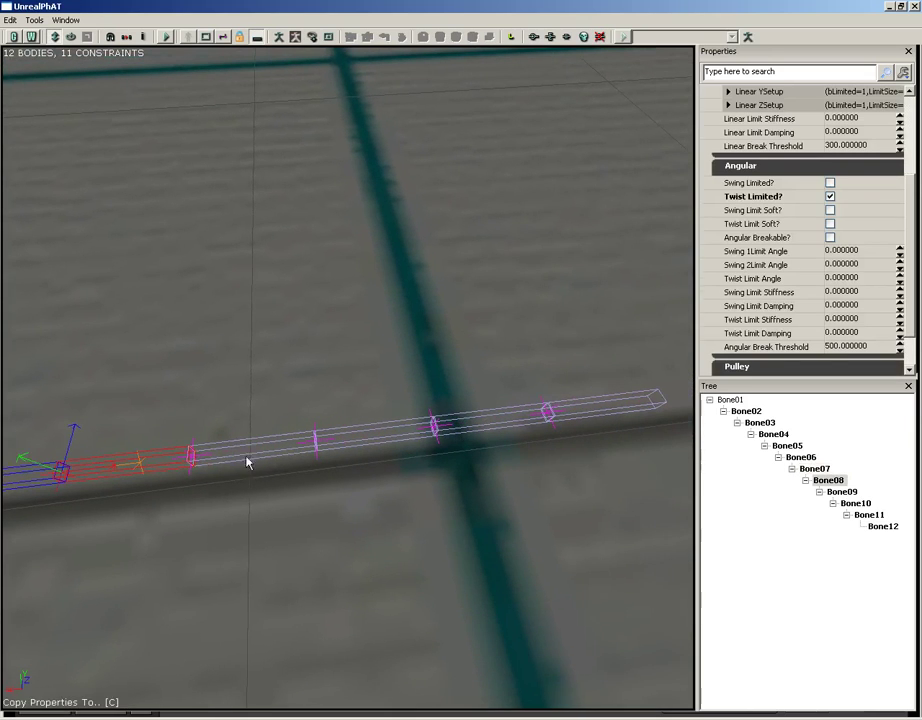
left_click(193, 475)
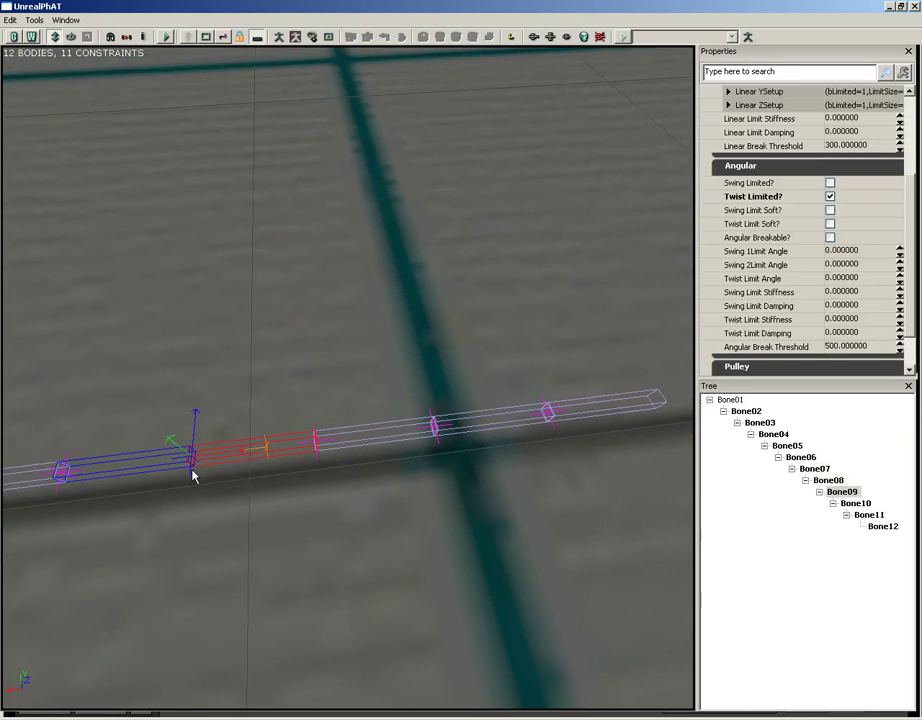
left_click(317, 461)
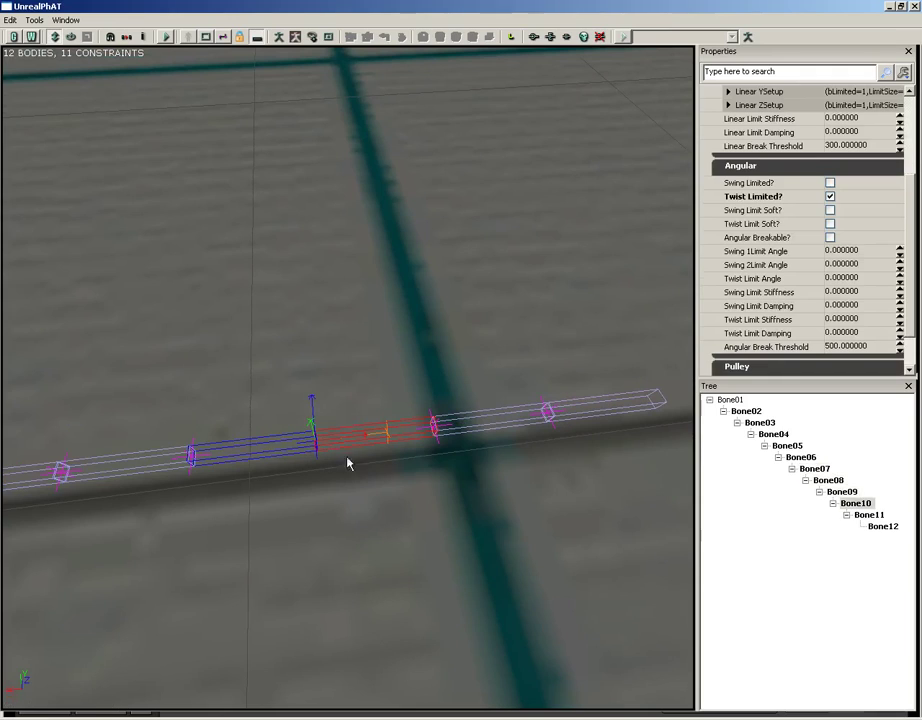
left_click(438, 449)
left_click(556, 433)
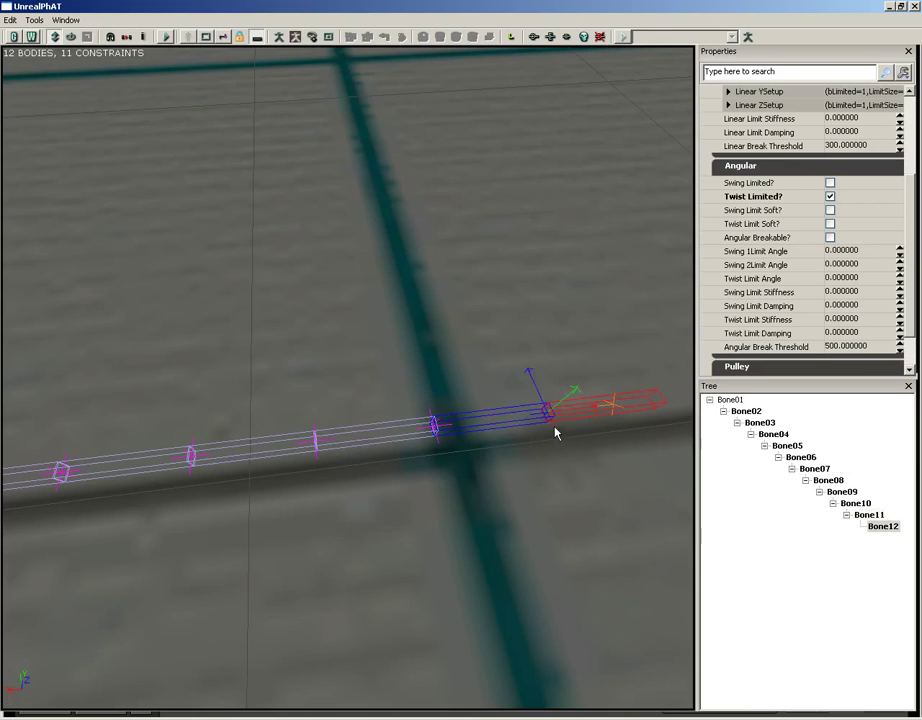
left_click_drag(556, 432, 278, 296)
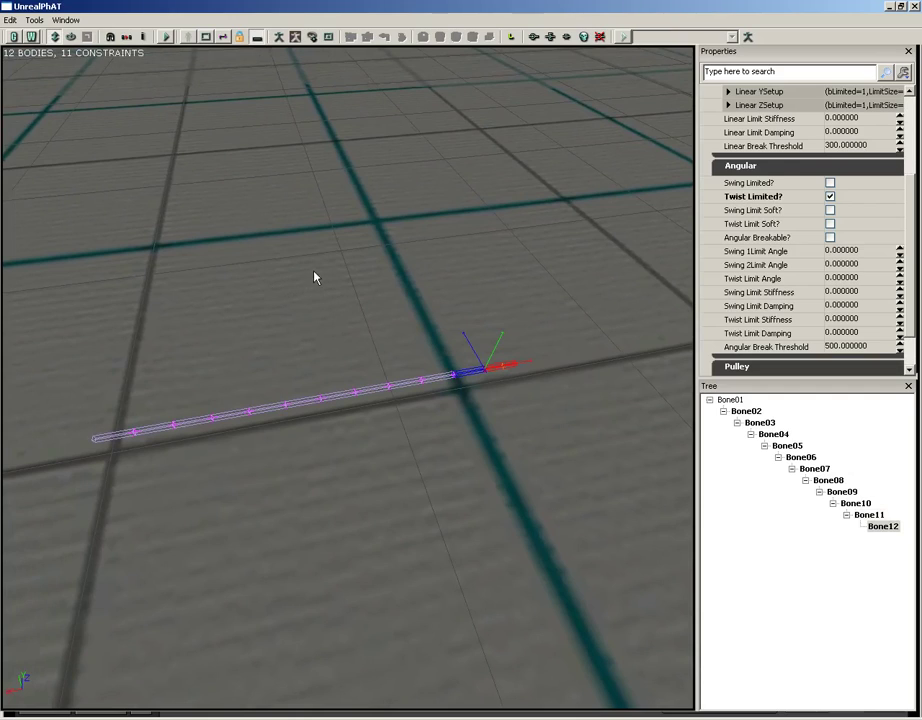
In body editing mode, set the Mass Scale of the Bone01 body to 25.
mouse_move(314, 277)
left_mouse_down()
mouse_move(282, 274)
mouse_move(311, 274)
mouse_move(298, 275)
left_mouse_up()
left_click(310, 277)
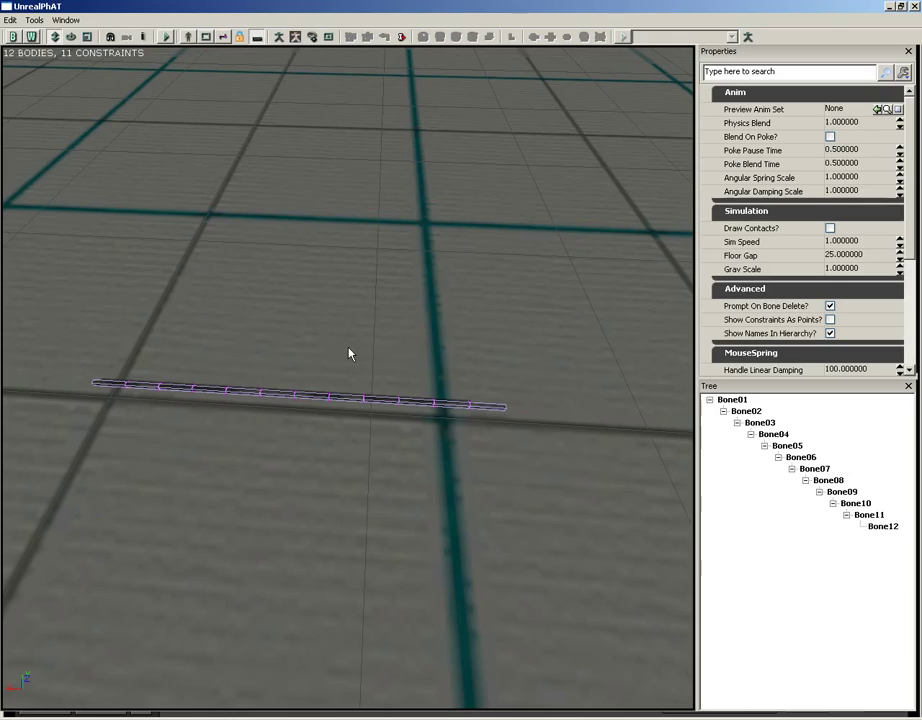
left_click(104, 386)
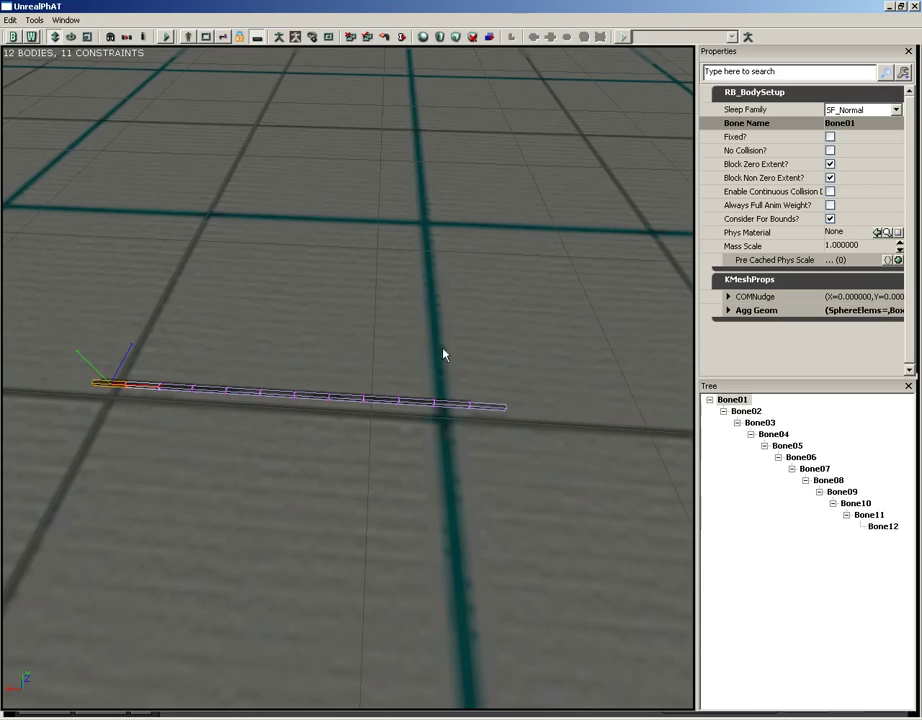
left_click_drag(634, 246, 510, 270)
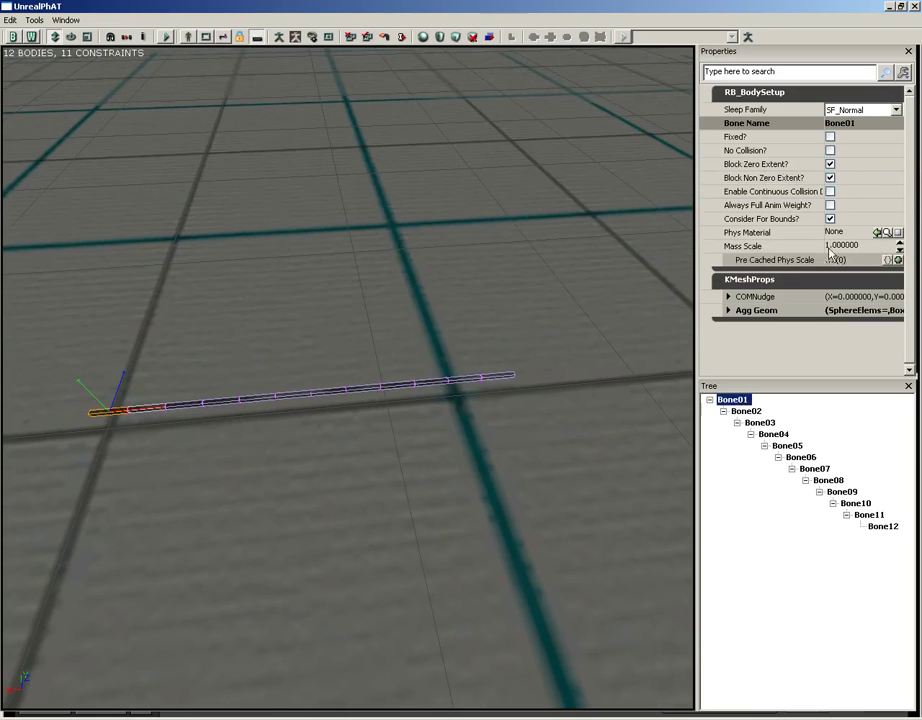
left_click(848, 250)
type("25")
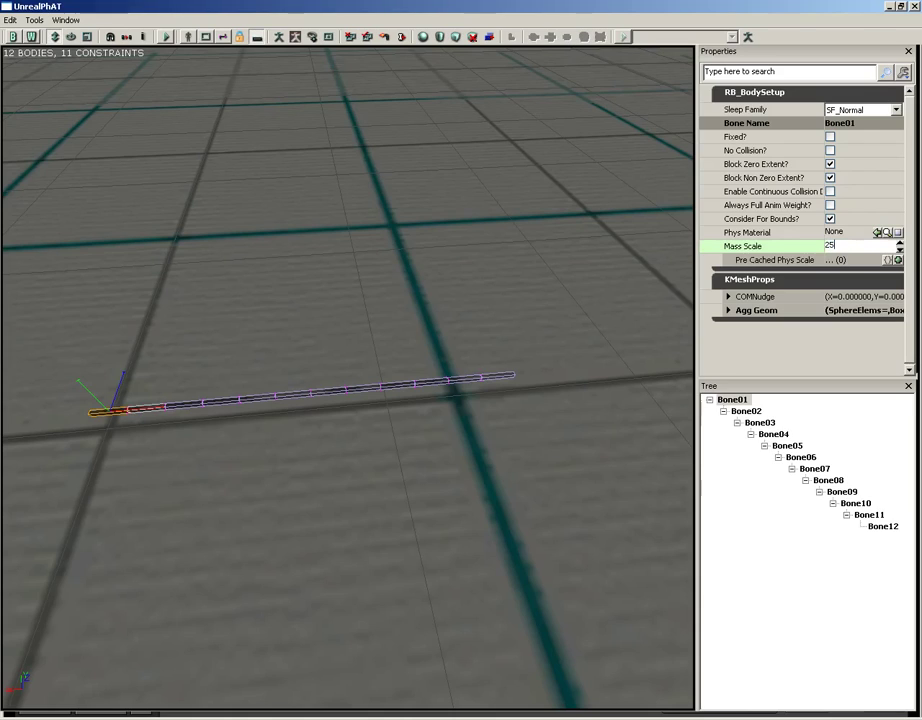
key("Return")
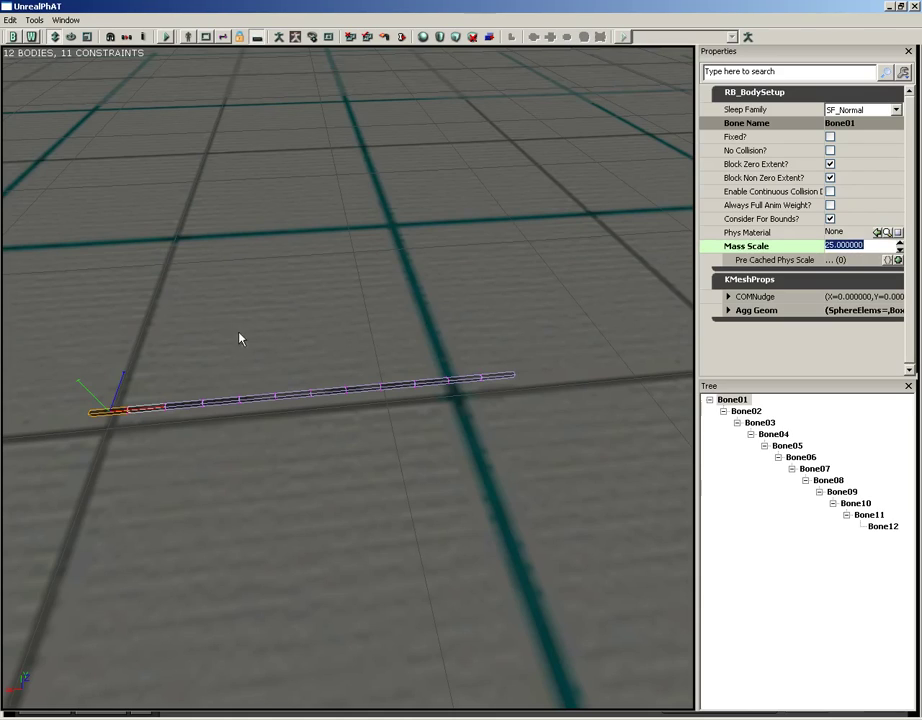
Copy the Bone01 body's properties, including its Mass Scale, to the bodies of Bone02 through Bone07.
left_click_drag(218, 335, 212, 342)
key("ctrl+c")
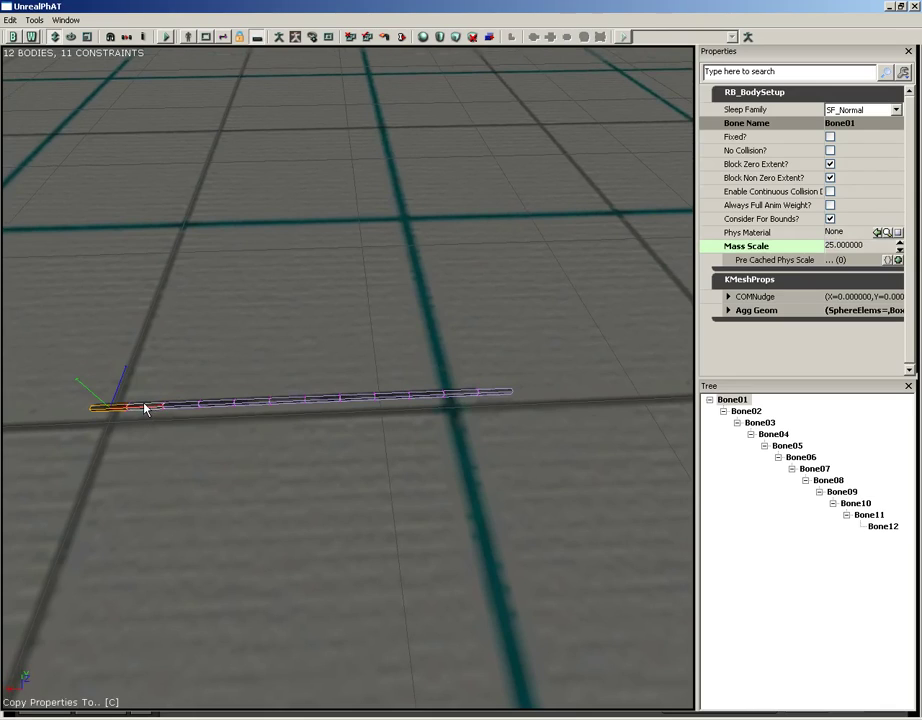
left_click(156, 405)
left_click(198, 408)
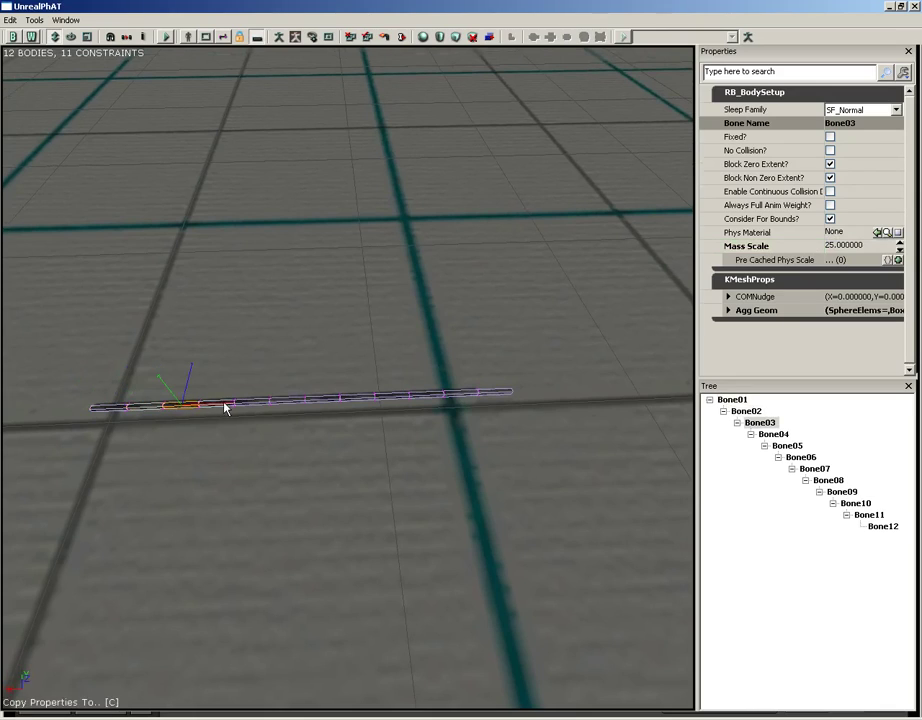
left_click(259, 405)
left_click(289, 406)
left_click(298, 404)
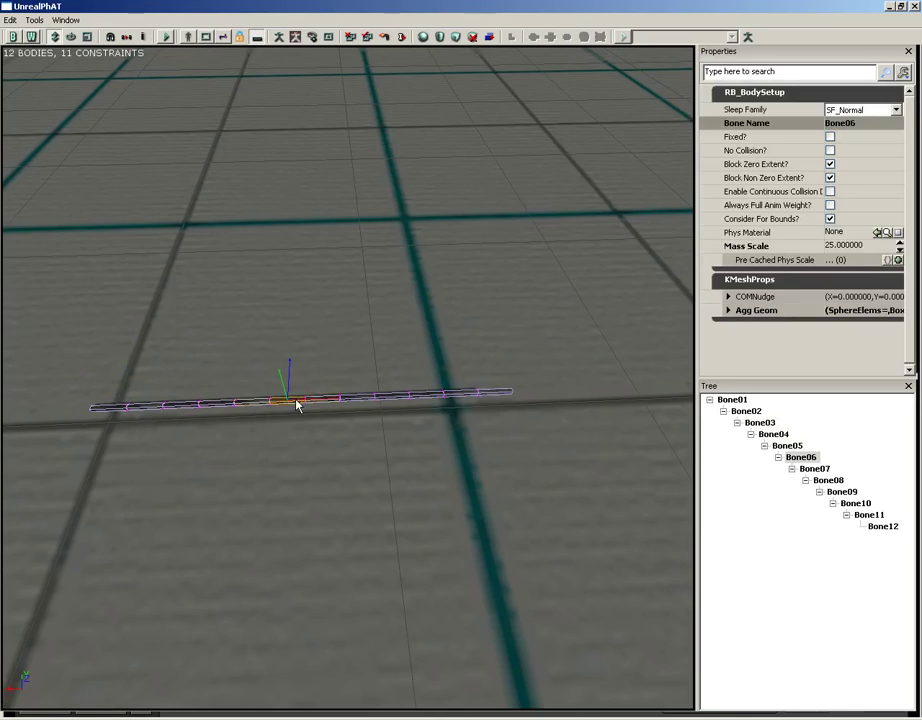
left_click(333, 404)
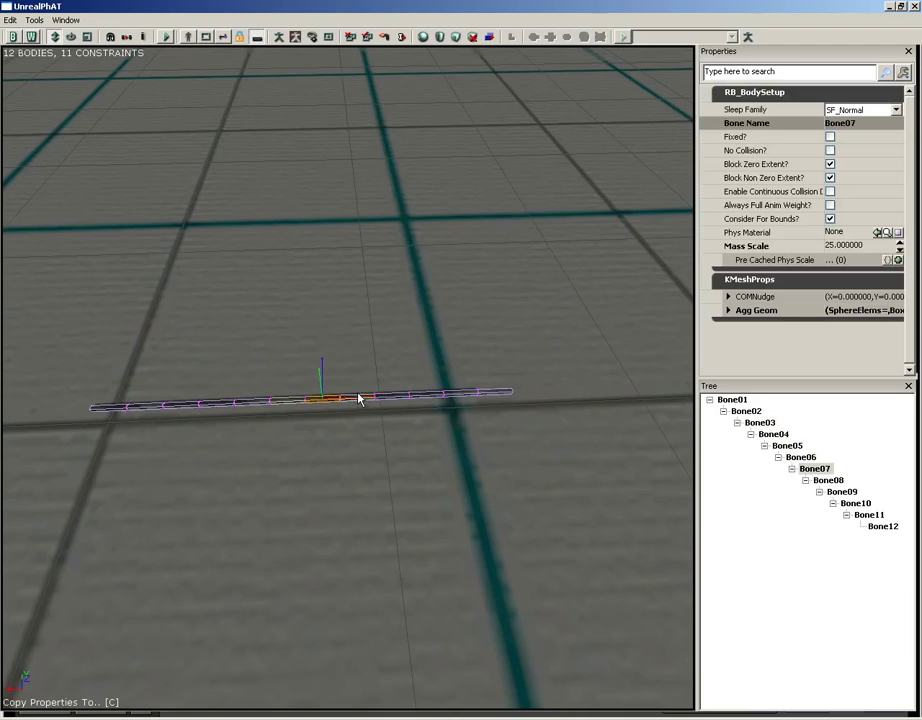
Copy the Mass Scale of 25 to the Bone08 through Bone12 bodies, and check the Bone07 body's properties.
left_click(390, 401)
left_click(391, 398)
left_click(430, 399)
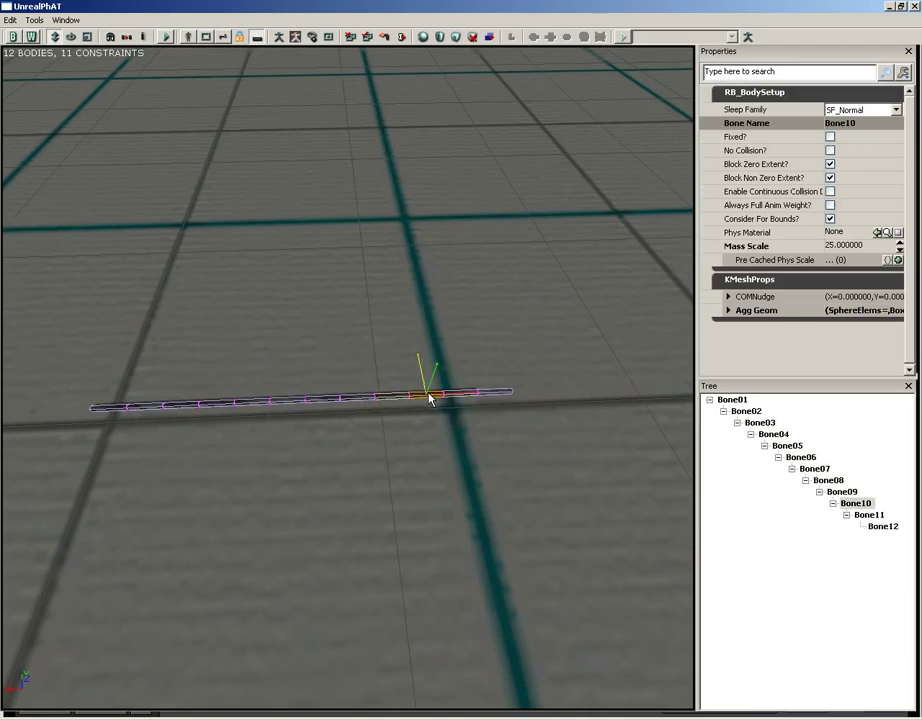
left_click(480, 395)
left_click(494, 394)
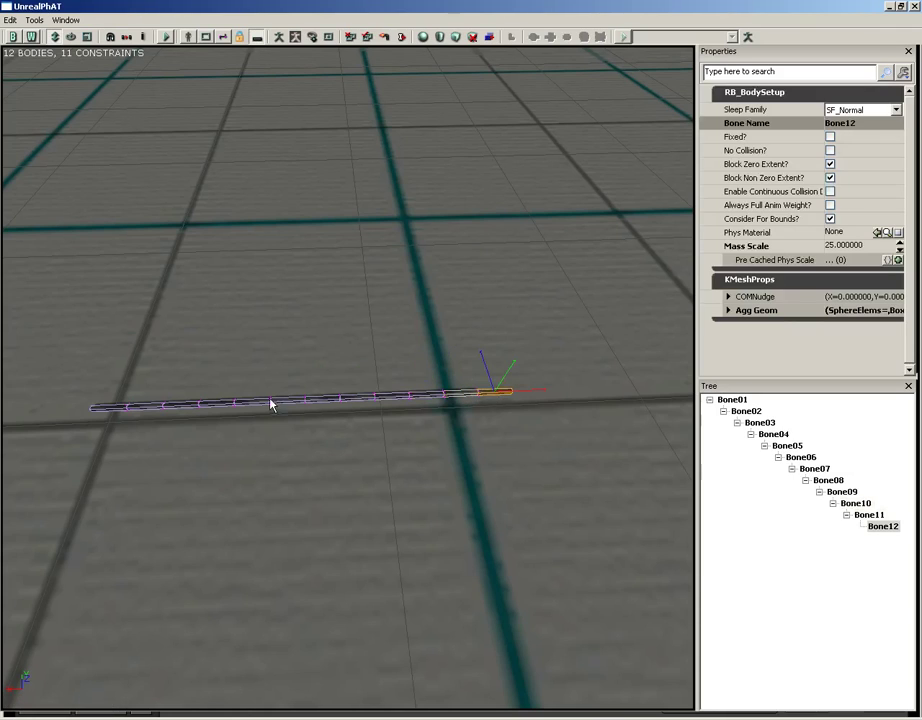
left_click(300, 403)
left_click(325, 393)
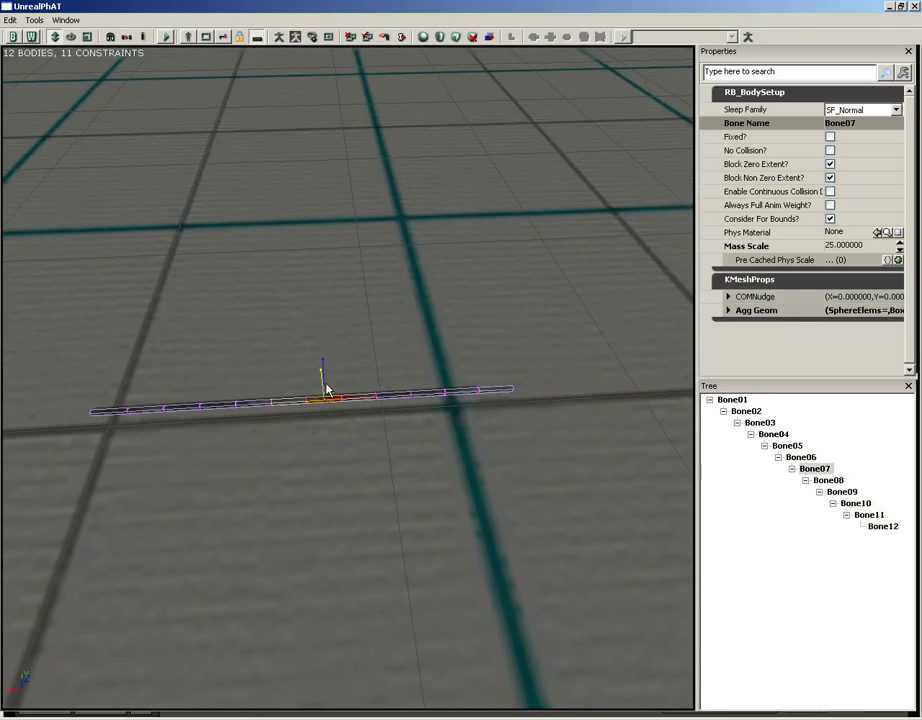
Simulate the wire's physics, pull its segments up off the floor to test how they hang, and close PhAT.
left_click(167, 37)
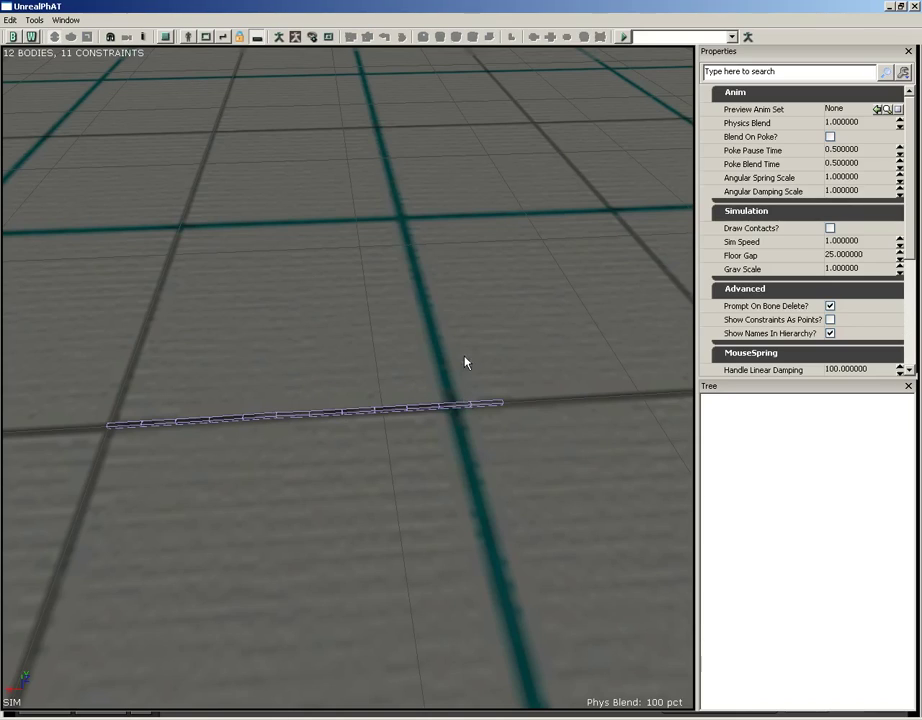
left_click_drag(486, 410, 418, 49, "ctrl")
right_click_drag(539, 601, 472, 422)
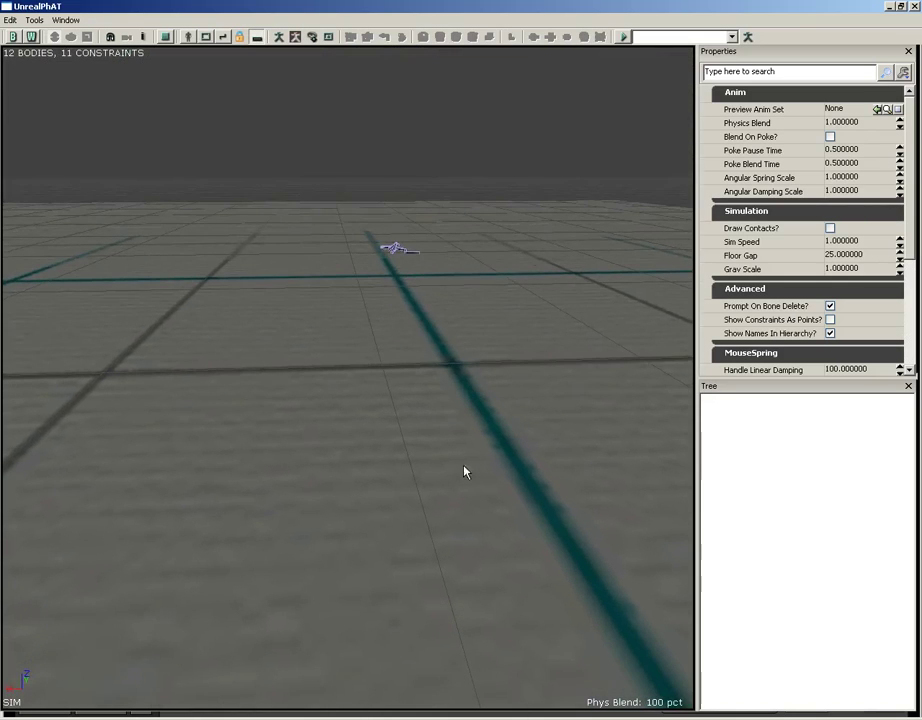
left_click_drag(395, 250, 344, 97, "ctrl")
left_click(912, 6)
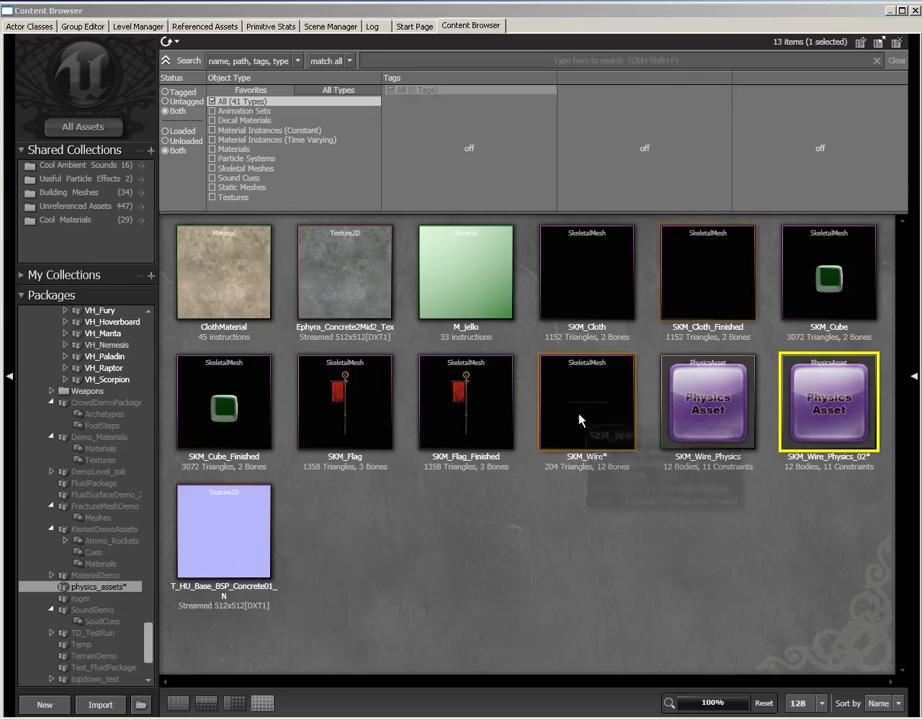
Search all assets in the Content Browser for "liam", and clear the search text.
left_click(62, 129)
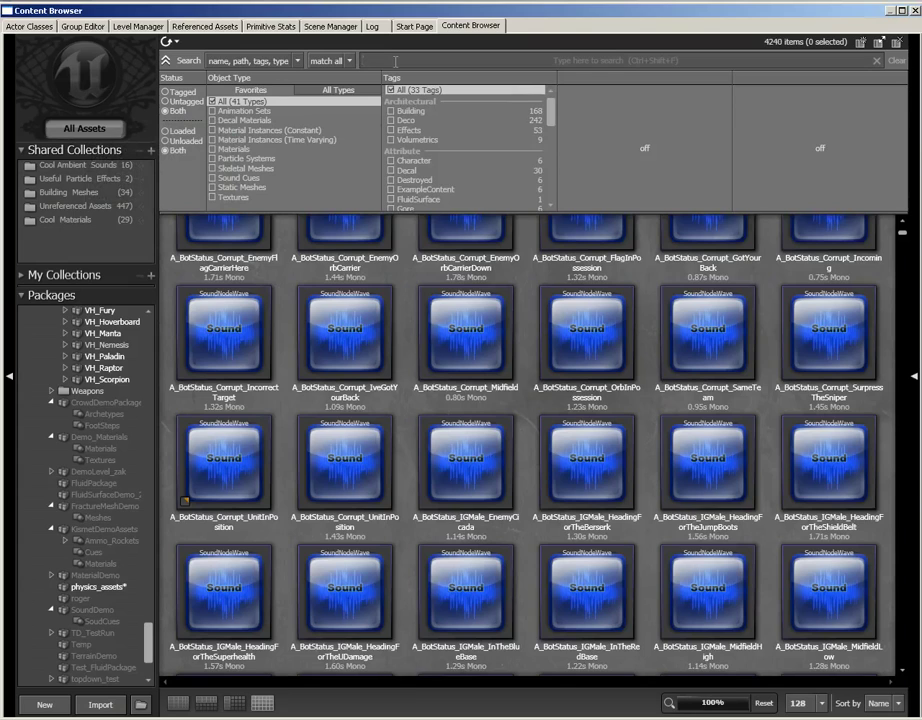
left_click(395, 61)
type("liam")
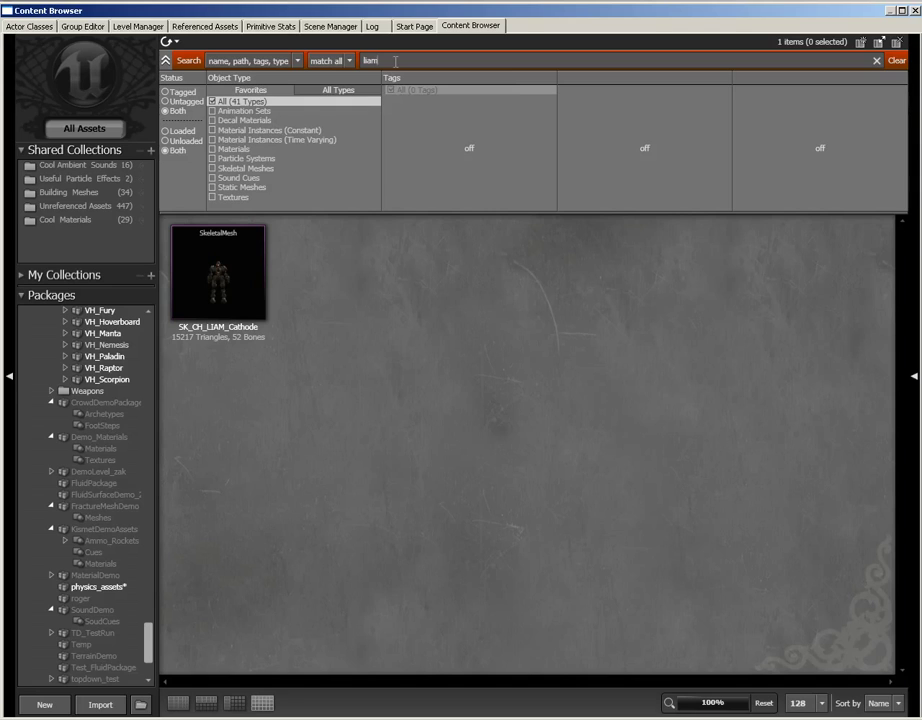
key("BackSpace")
key("BackSpace")
key("BackSpace")
key("BackSpace")
Filter all assets by the Physics Assets object type and open SK_CH_Corrupt_Male_Physics in PhAT.
left_click(338, 90)
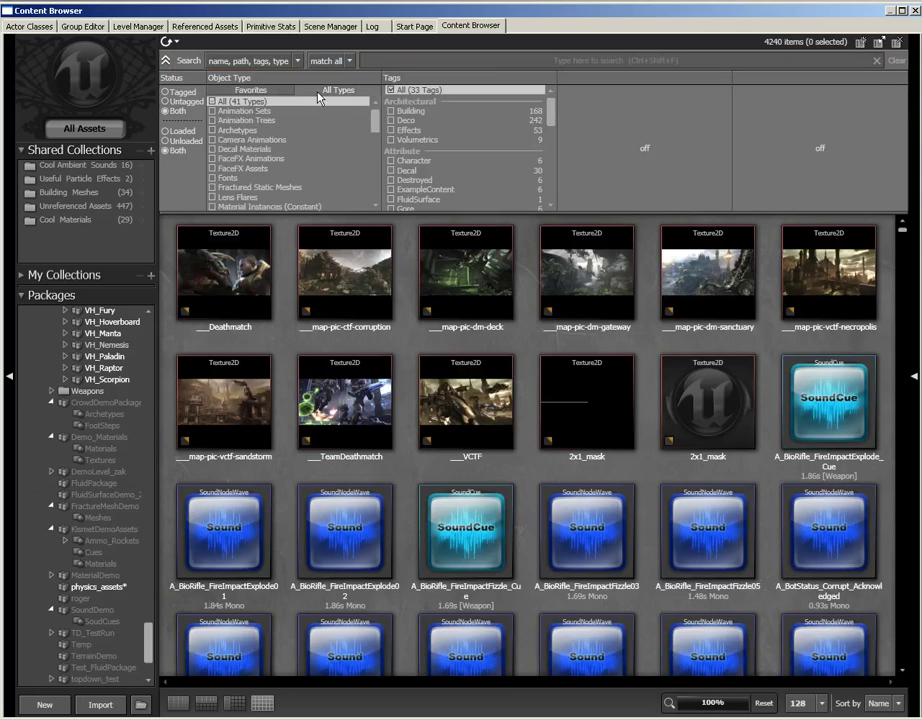
scroll(369, 133, "down", 3)
scroll(368, 130, "down", 3)
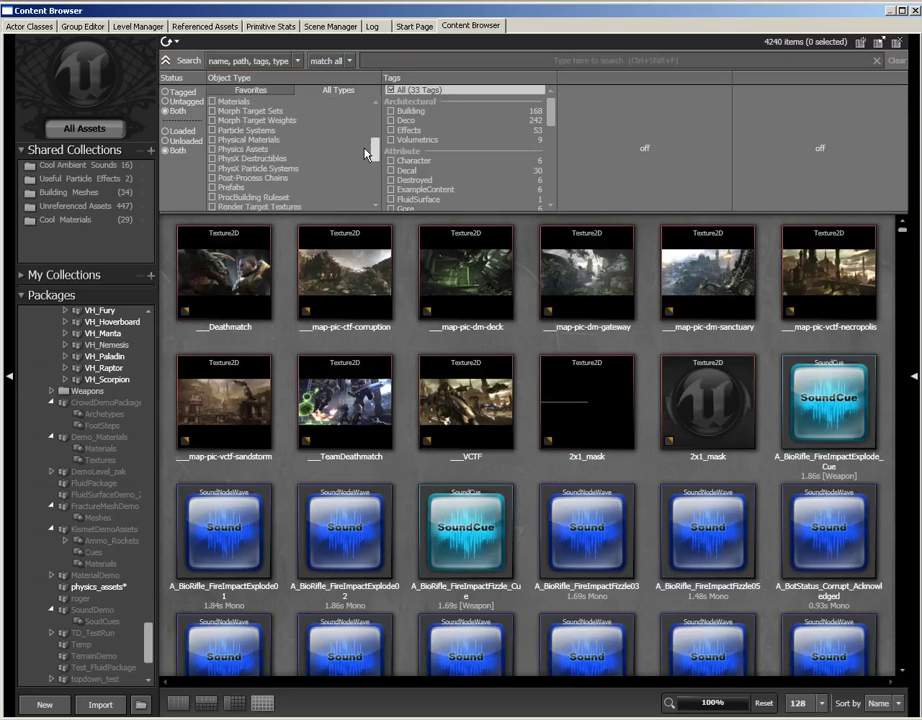
left_click(266, 150)
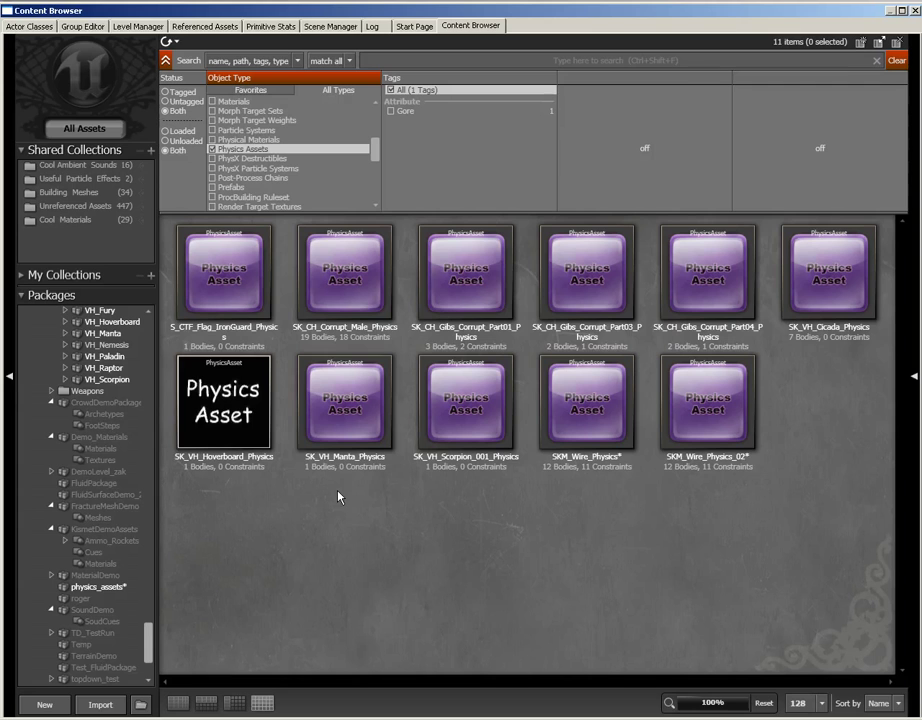
left_click(348, 265)
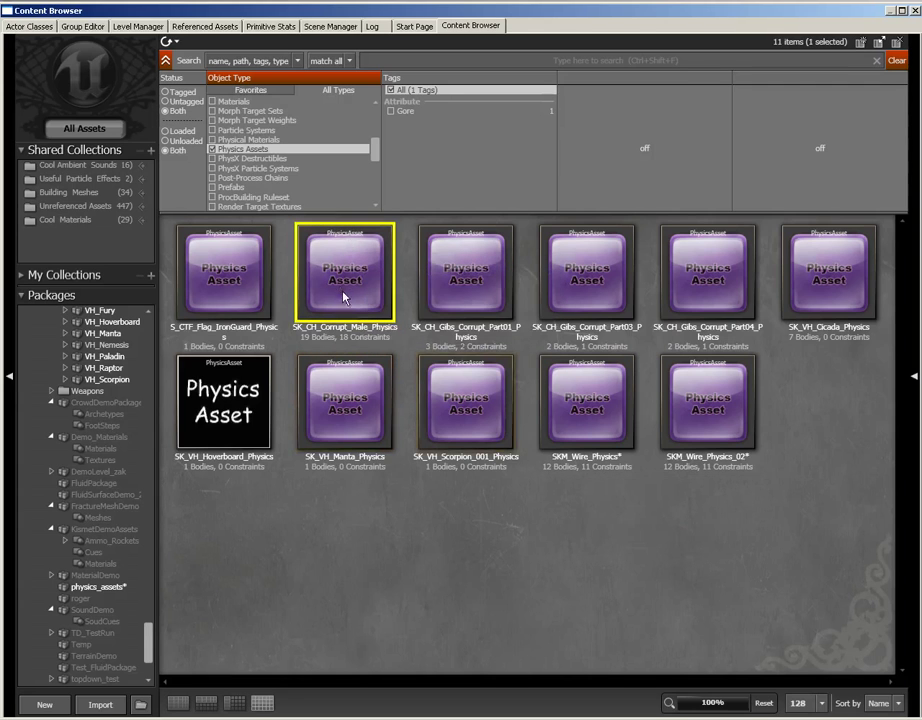
double_click(344, 295)
Simulate the character's ragdoll physics, pull the body around above the floor, and close PhAT.
left_click_drag(480, 333, 326, 110)
left_click(167, 37)
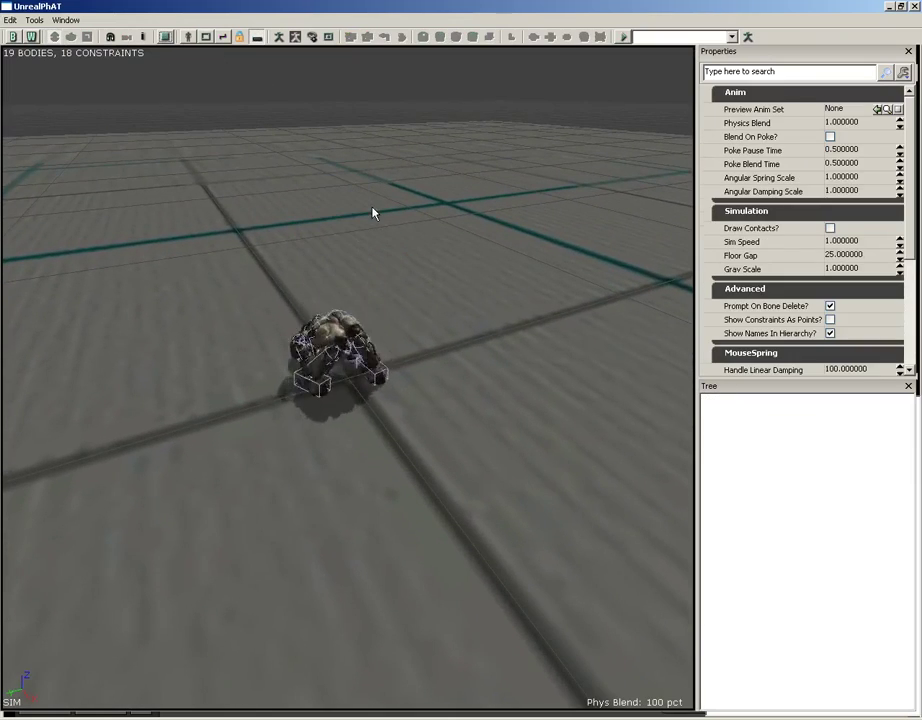
left_click(336, 292, "ctrl")
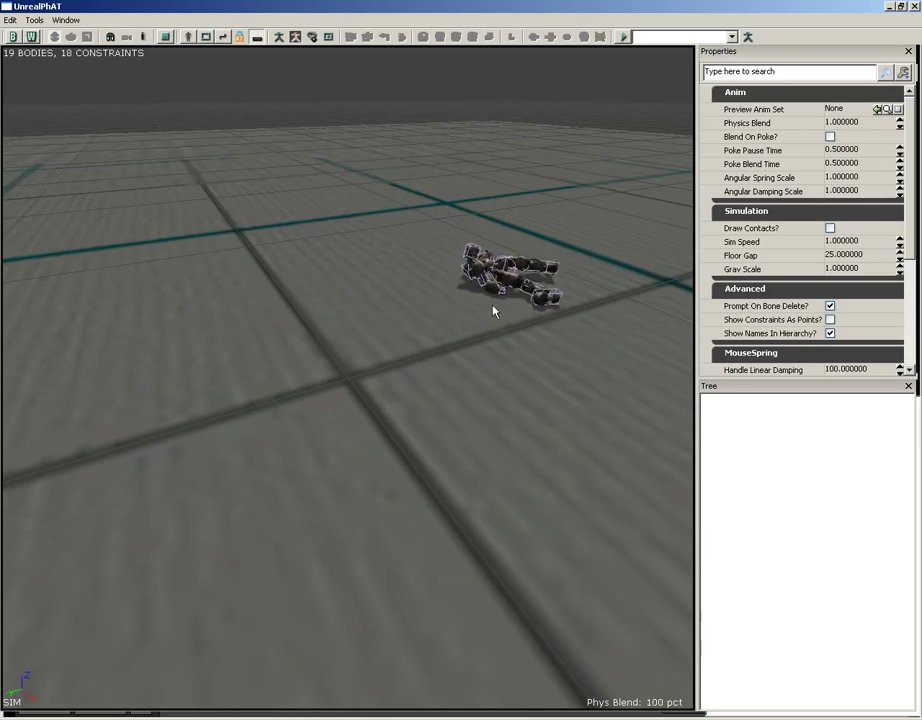
left_click(485, 268, "ctrl")
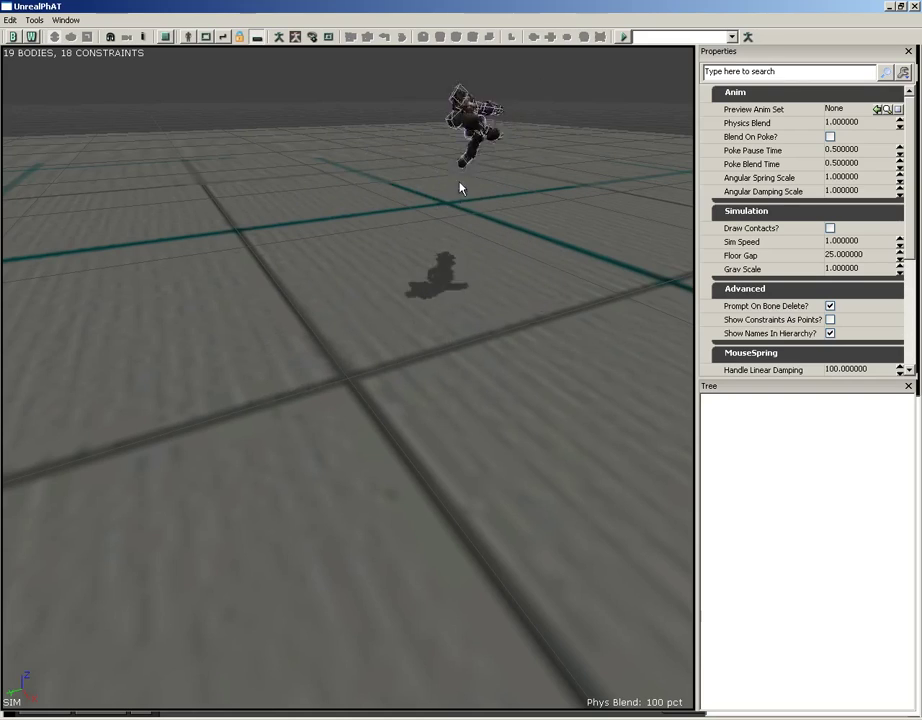
left_click(916, 7)
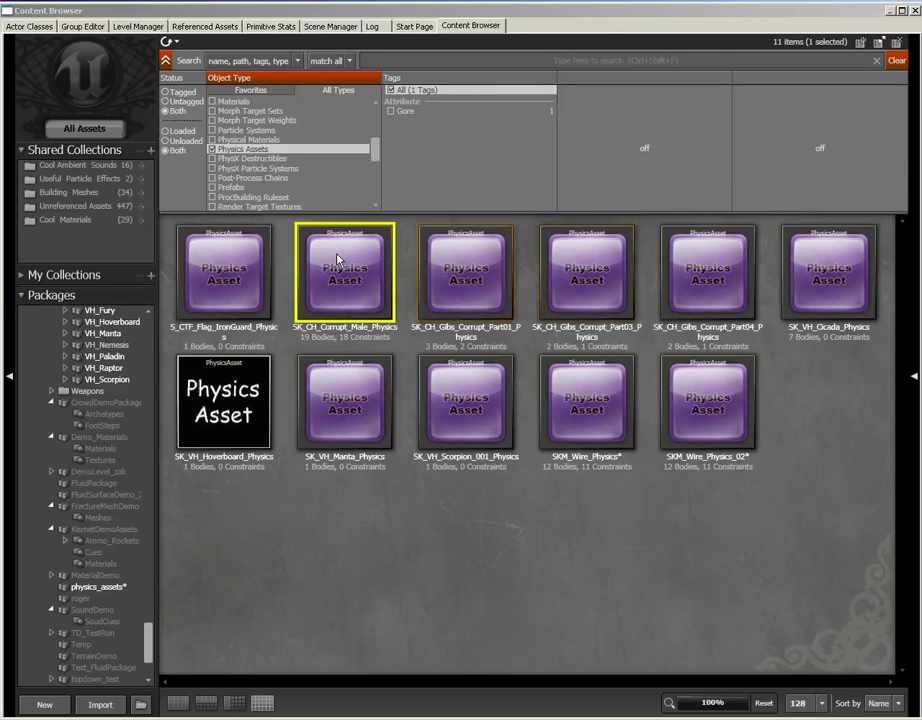
Select SKM_Wire_Physics_02 in the physics_assets package and add it to the level on the underside of the ceiling beam.
left_click(98, 587)
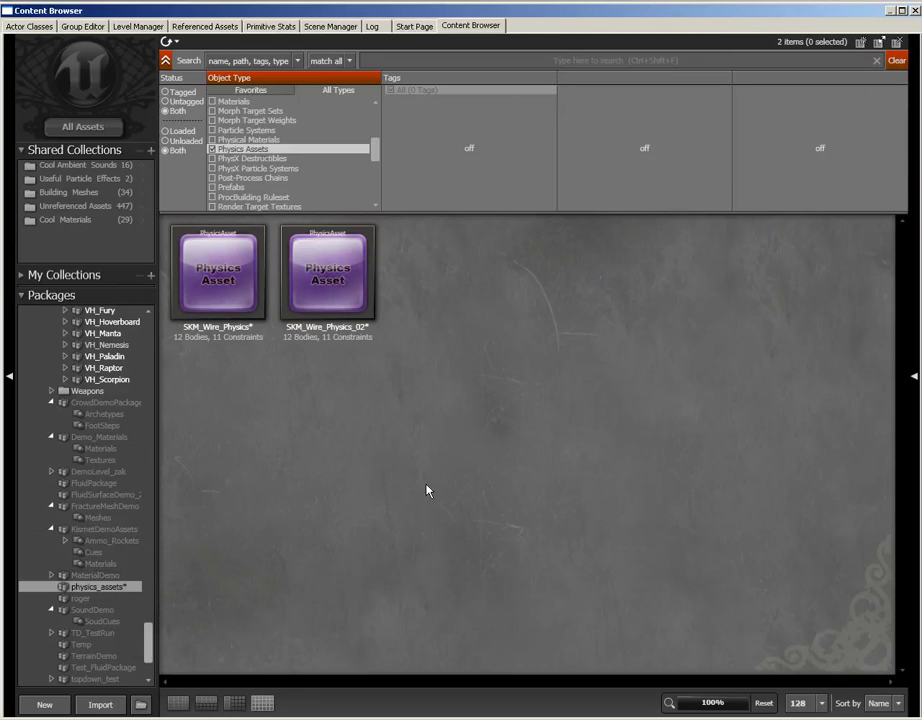
left_click(315, 270)
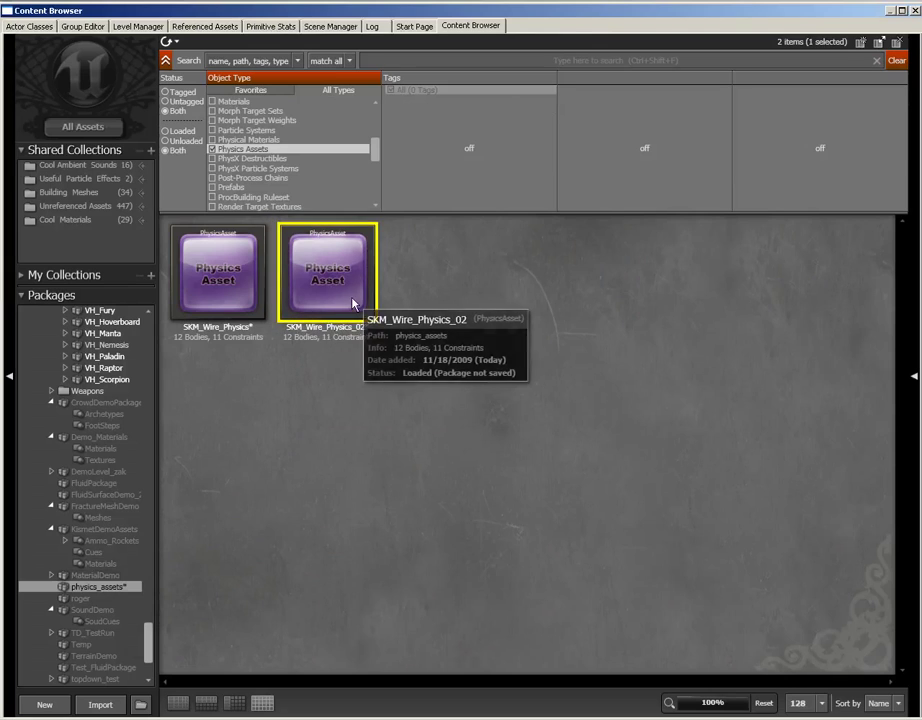
left_click(914, 11)
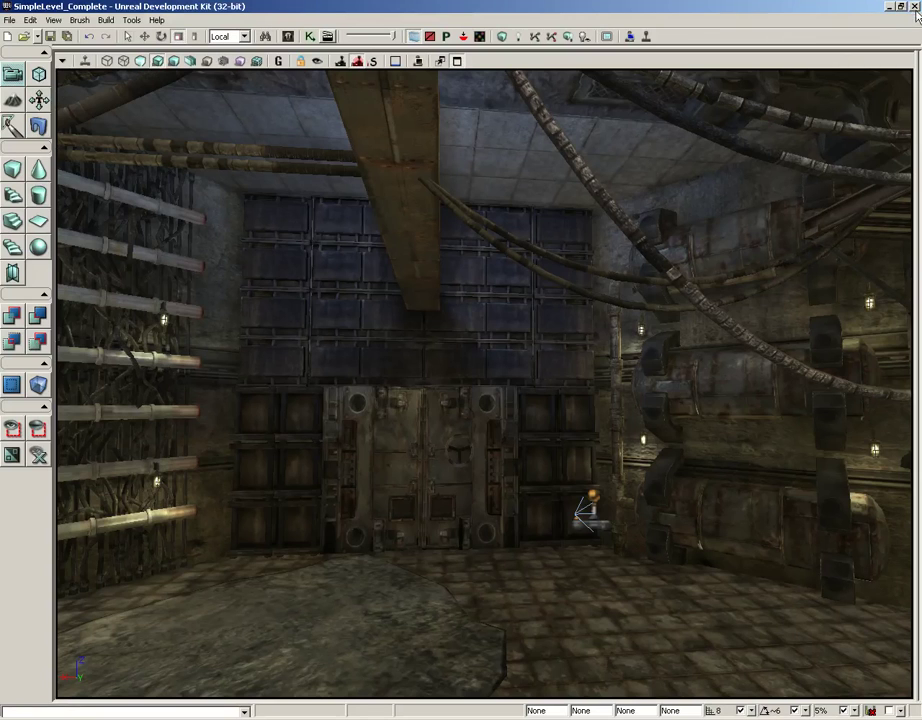
right_click(415, 278)
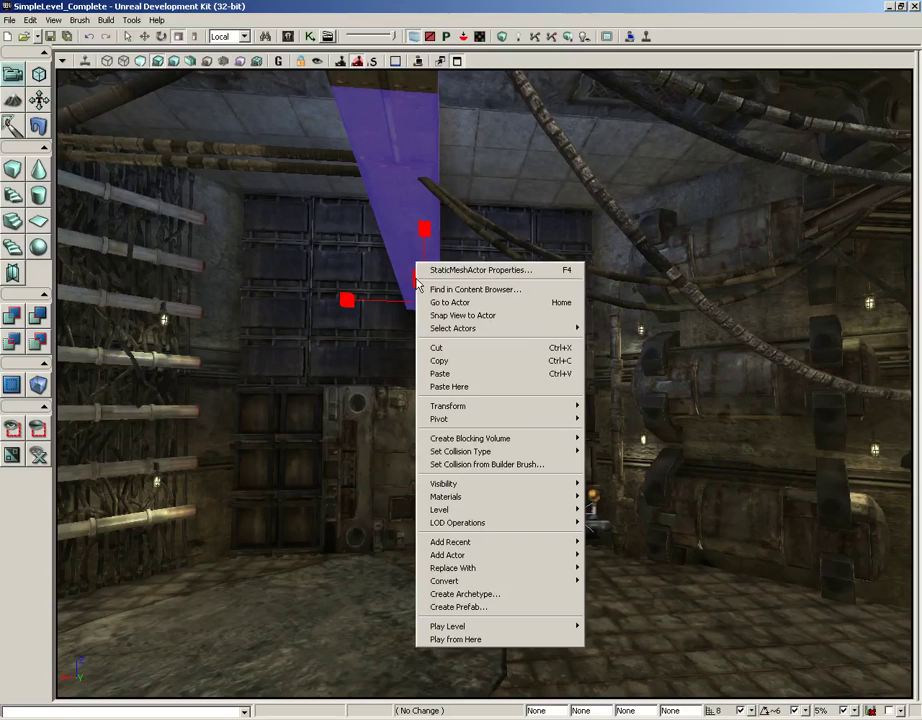
left_click(455, 558)
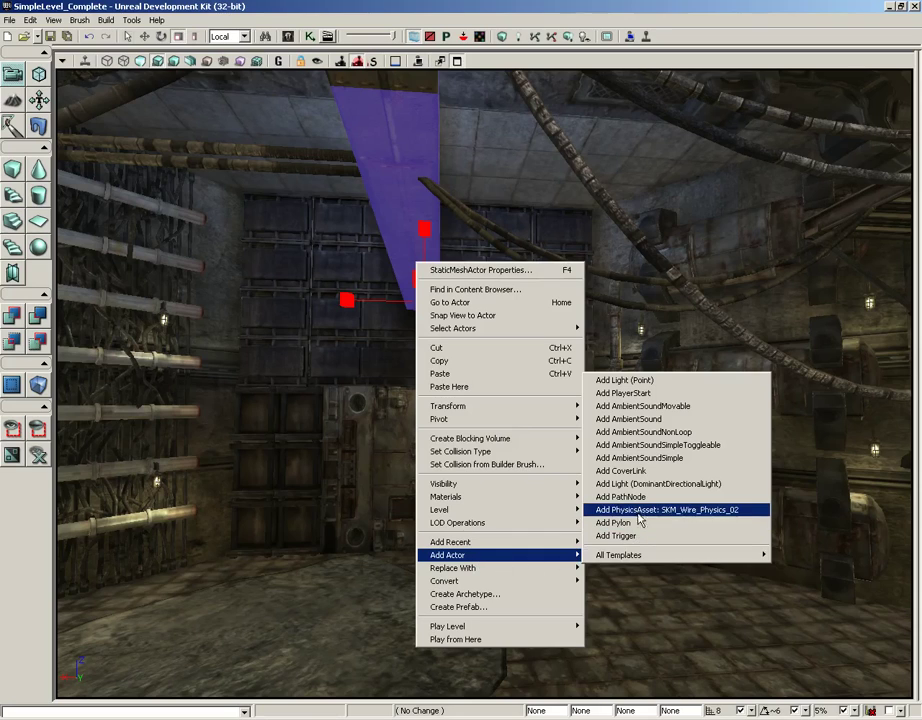
left_click(729, 513)
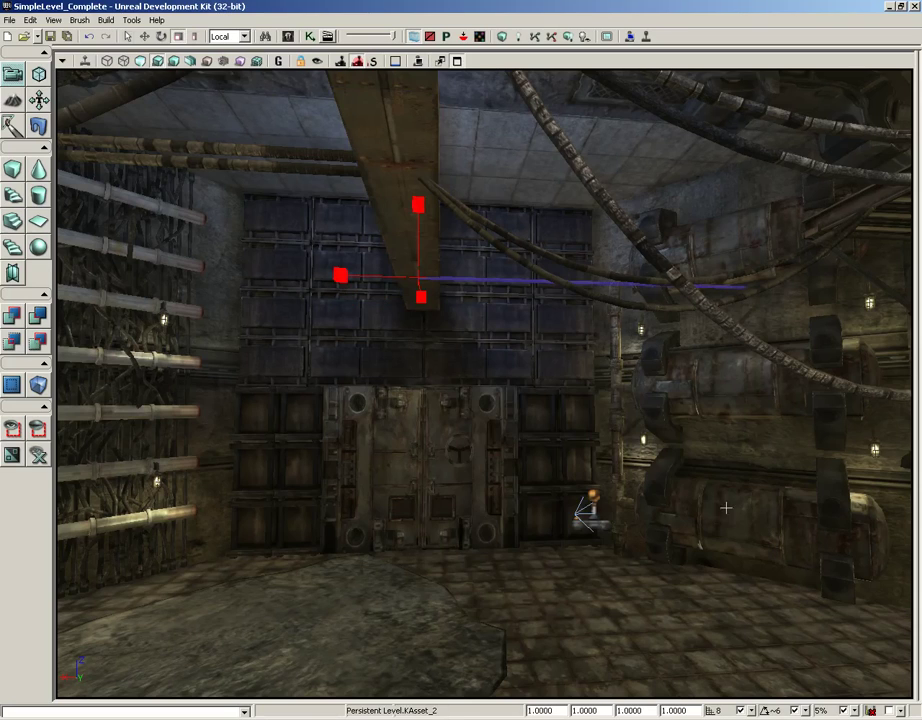
Rotate the wire to hang straight down from the beam and scale it uniformly to about 0.7351 so it clears the floor.
key("space")
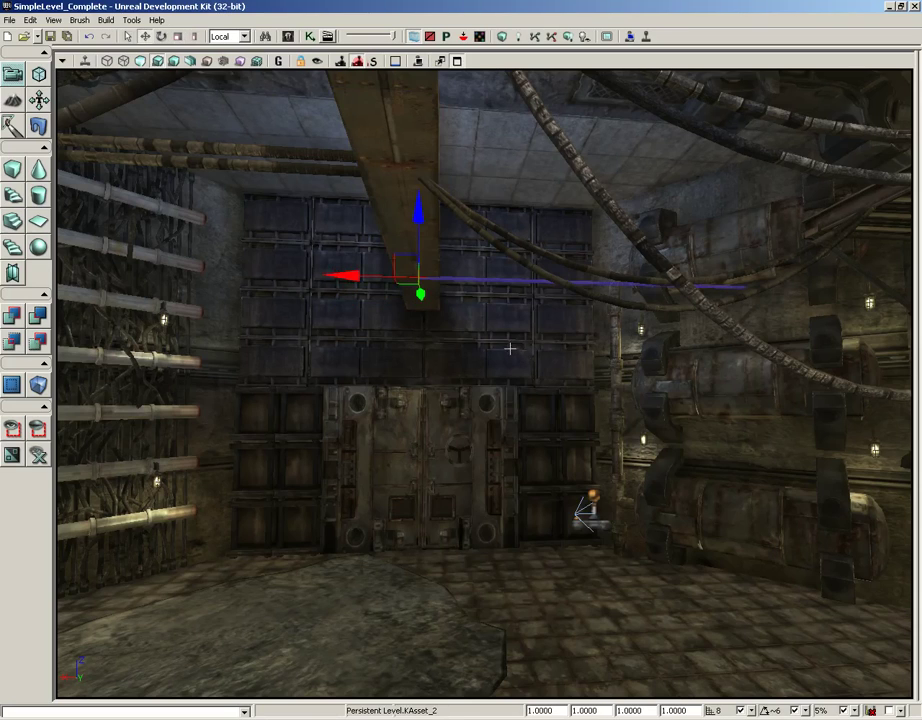
key("space")
left_click_drag(469, 222, 645, 230)
key("space")
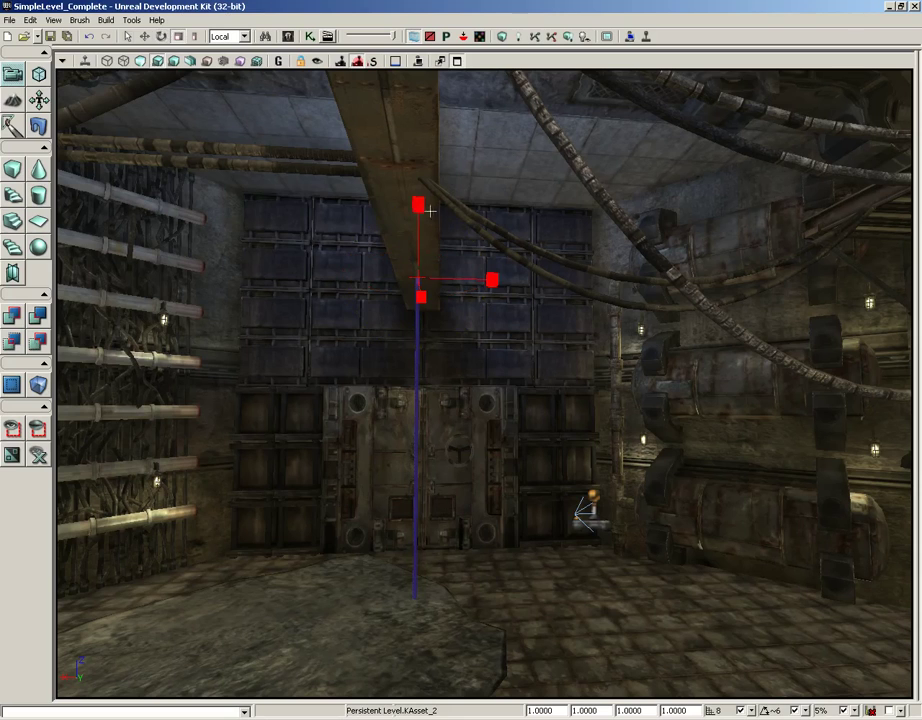
left_click_drag(418, 200, 417, 229)
mouse_move(516, 392)
left_mouse_down()
mouse_move(457, 319)
mouse_move(430, 313)
mouse_move(517, 397)
left_mouse_up()
left_click_drag(447, 389, 473, 383)
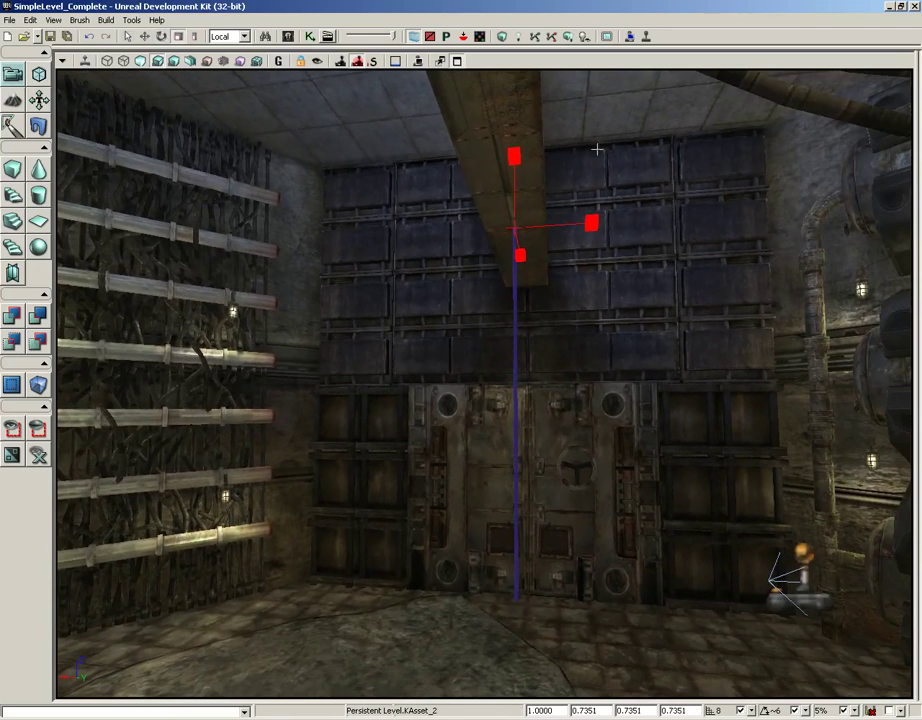
Playtest the level in the editor, shoot the hanging wire to test its physics, and end the play session.
left_click(645, 36)
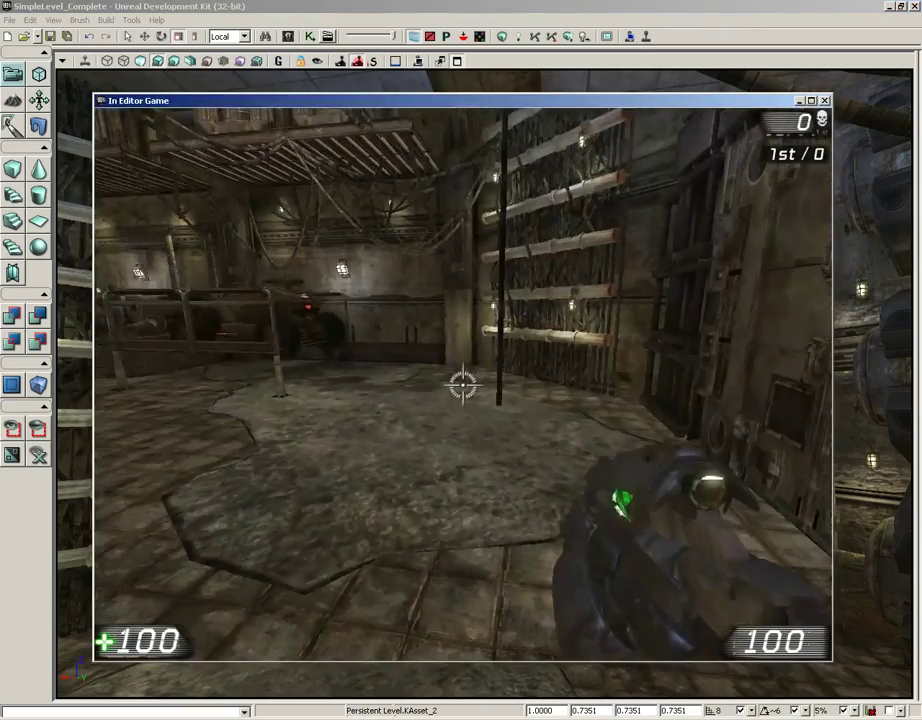
mouse_move(462, 385)
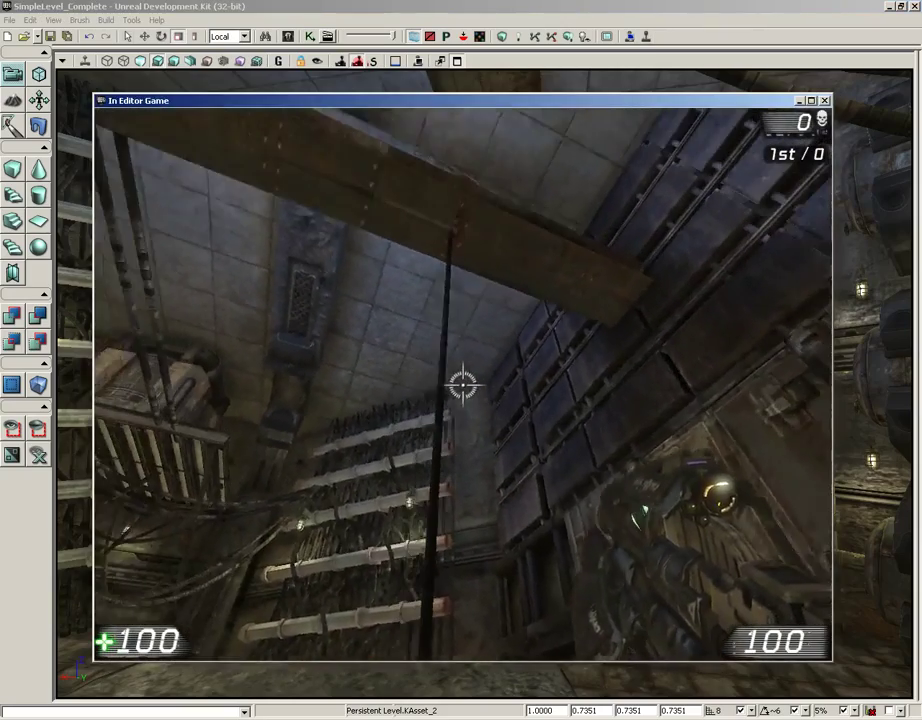
left_click(462, 385)
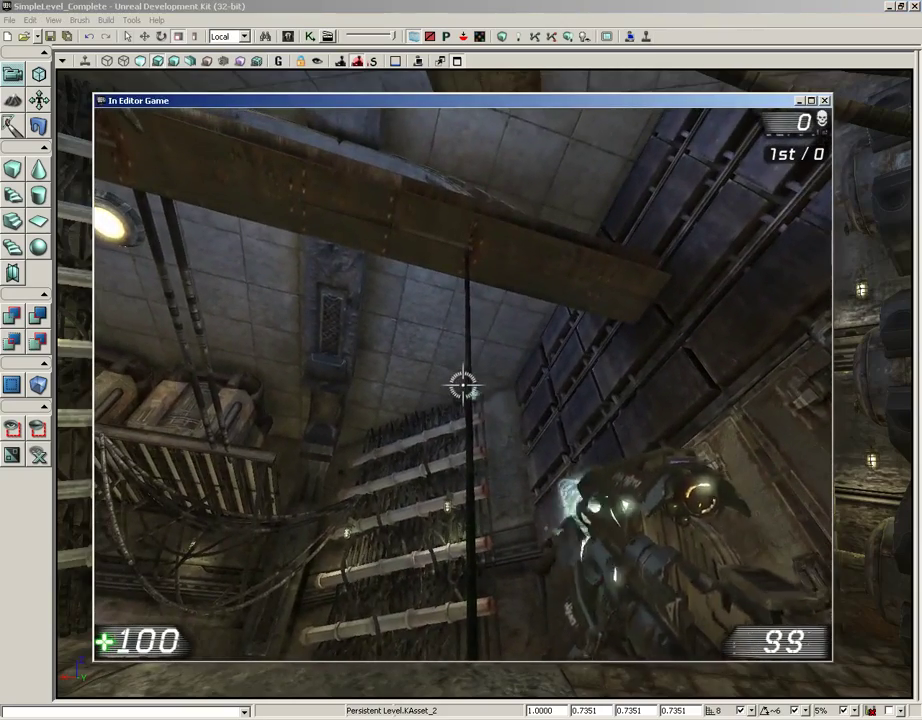
left_click(462, 385)
mouse_move(462, 385)
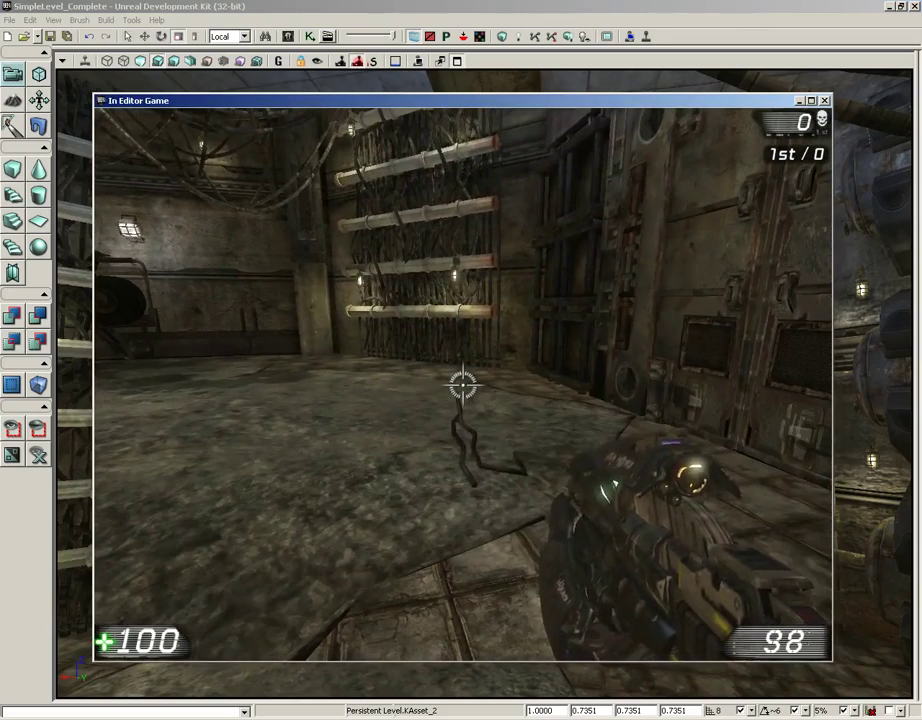
key("Escape")
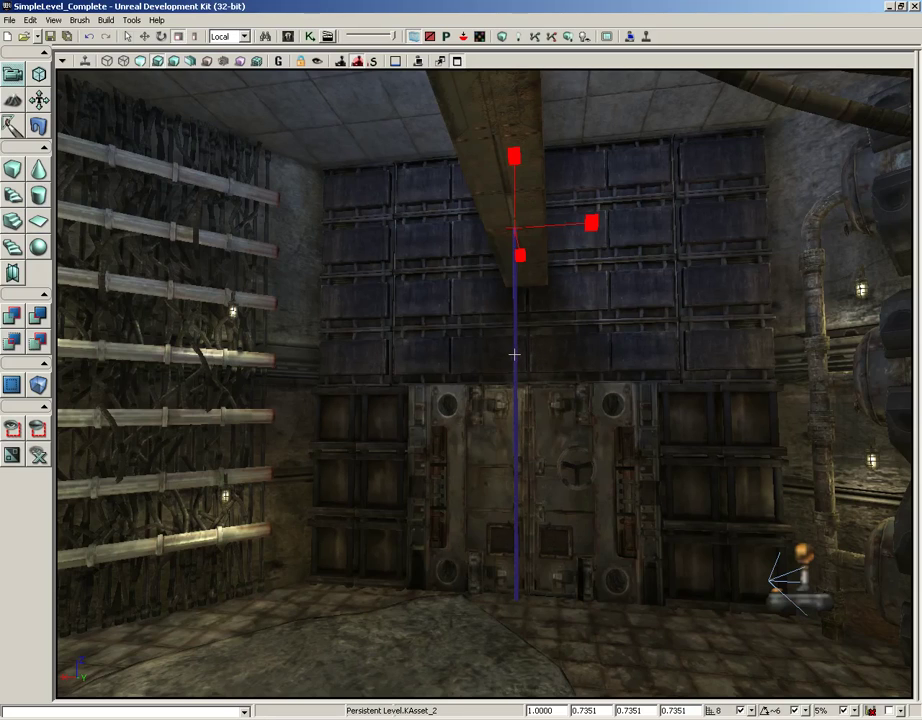
Enable Wake On Level Start in the wire's KAsset properties and playtest the level to check its behaviour.
double_click(513, 354)
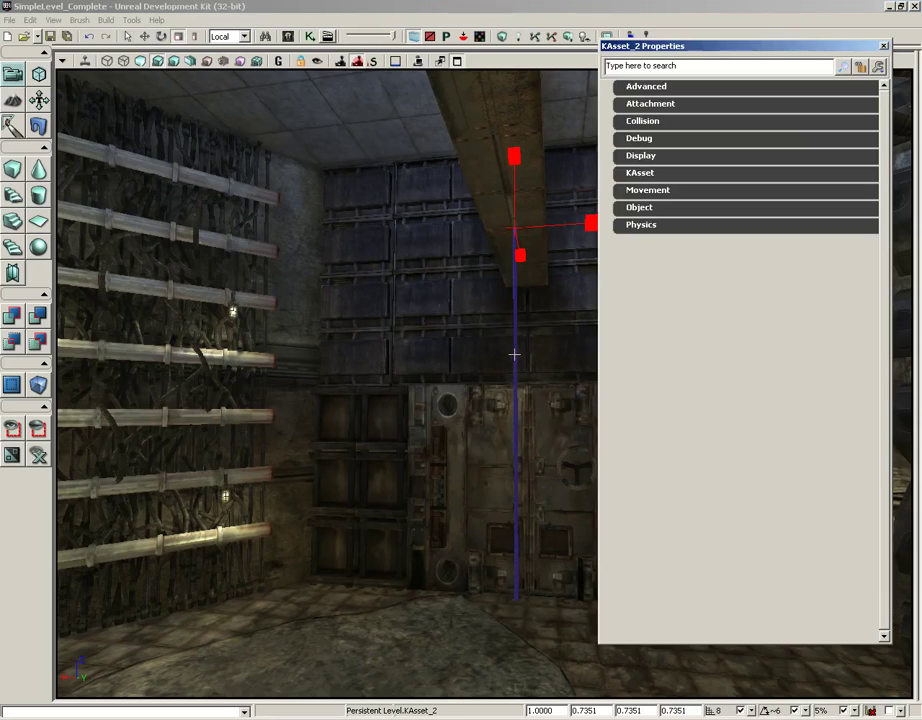
left_click(641, 174)
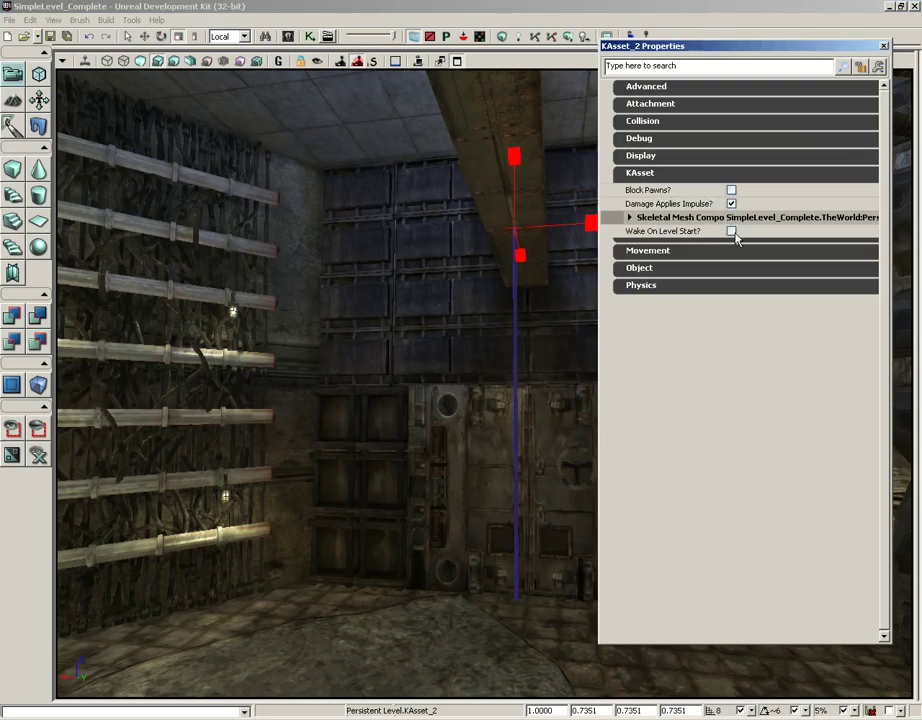
left_click(731, 232)
left_click(883, 46)
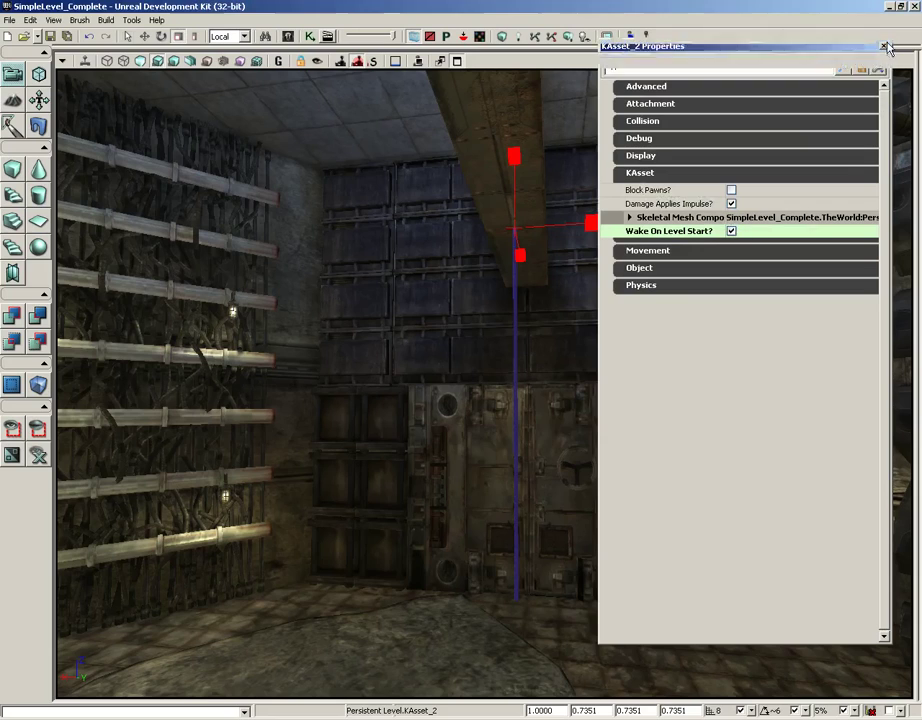
left_click(646, 37)
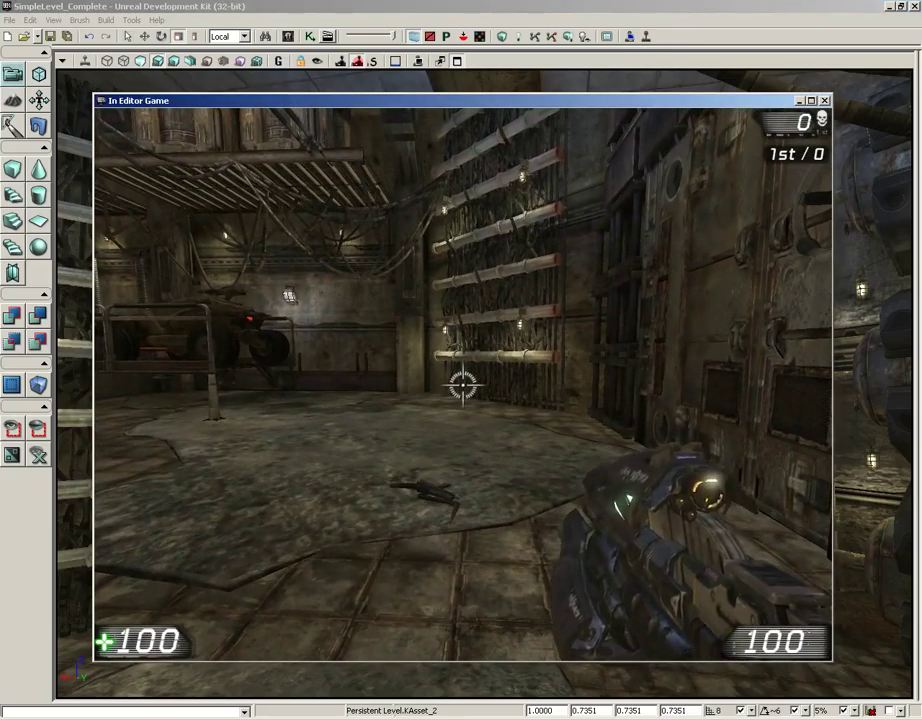
key("Escape")
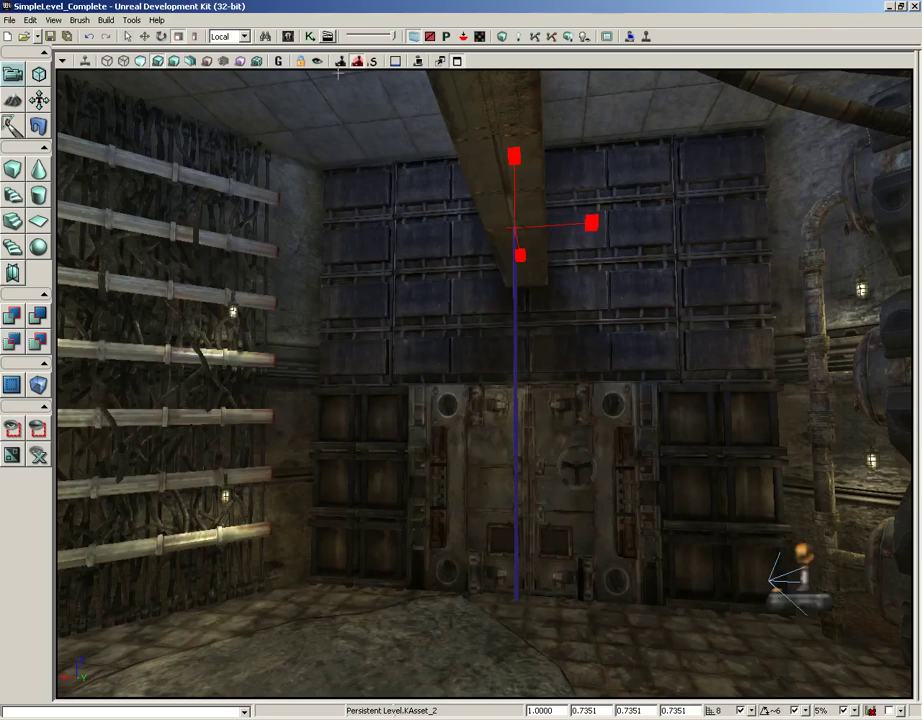
Choose RB_BSJointActor under RigidBodyBase > RB_ConstraintActor in the Actor Classes browser and return to the level.
left_click(287, 37)
left_click(18, 30)
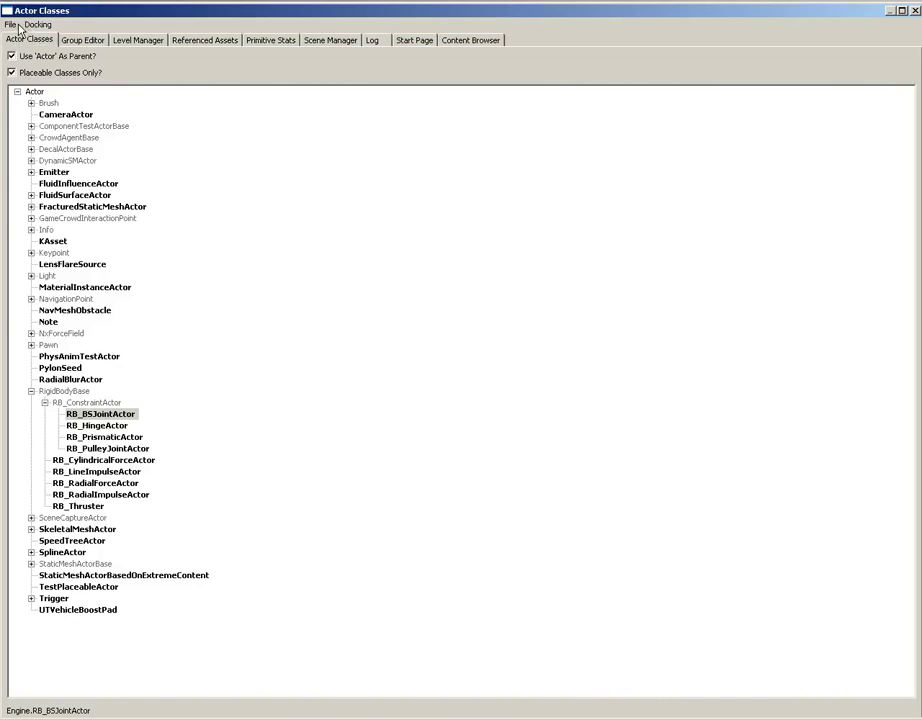
left_click(100, 402)
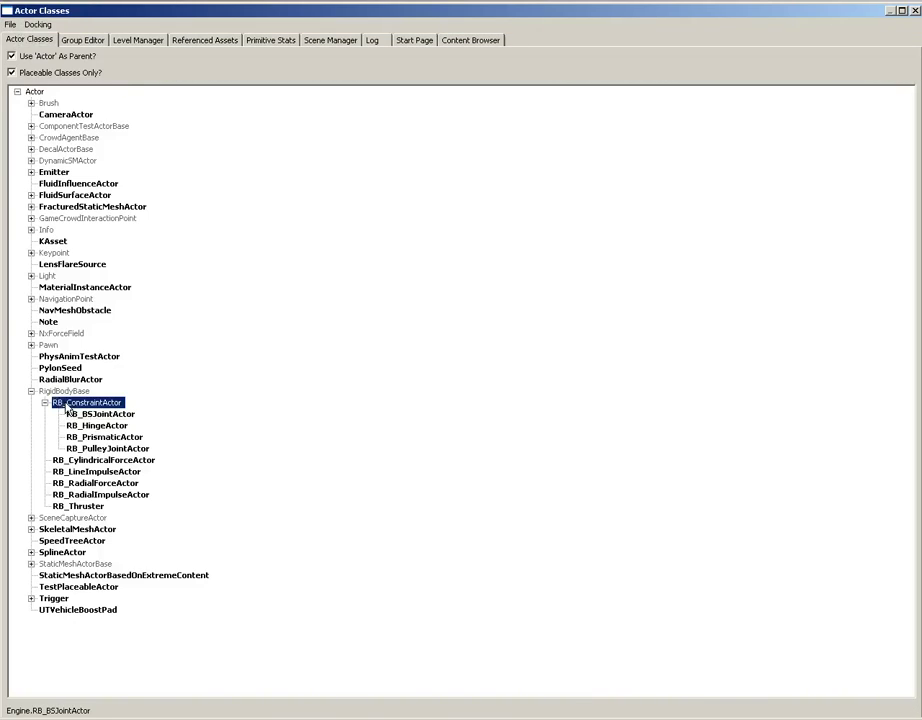
left_click(42, 392)
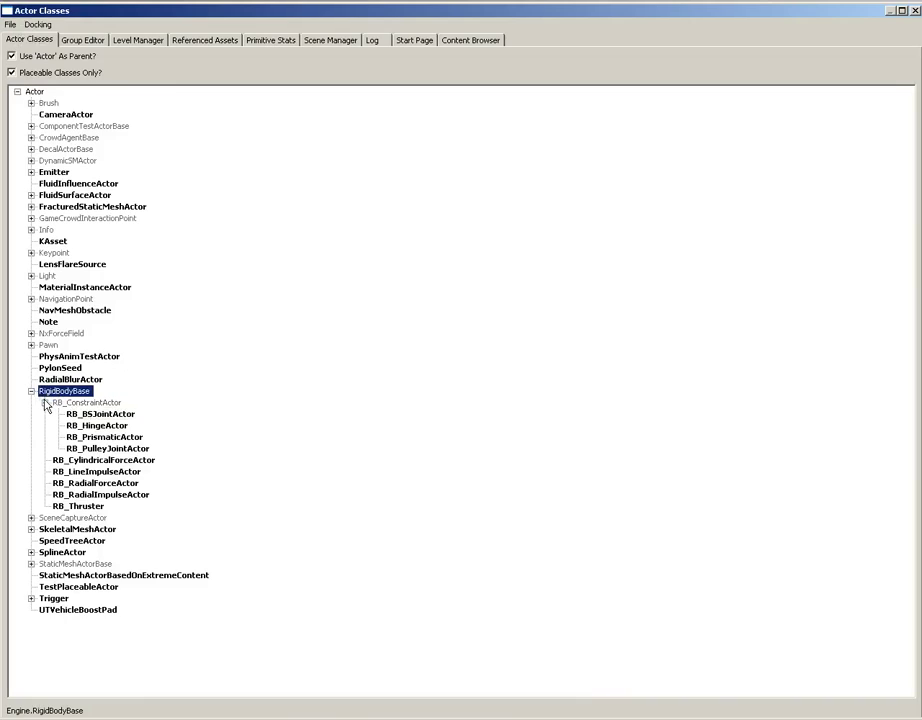
left_click(44, 402)
left_click(31, 392)
left_click(31, 391)
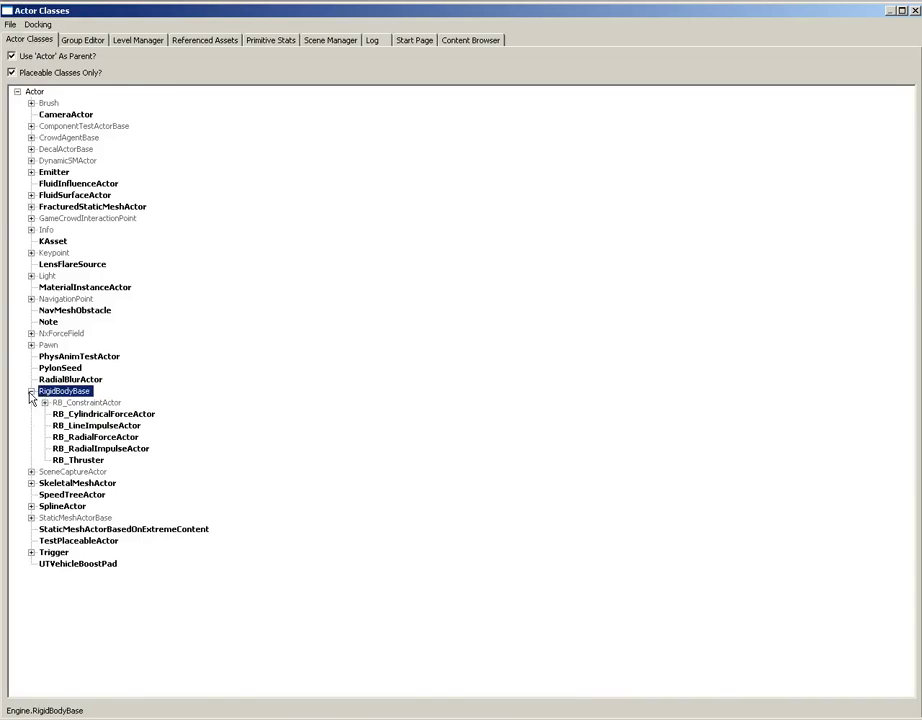
left_click(44, 403)
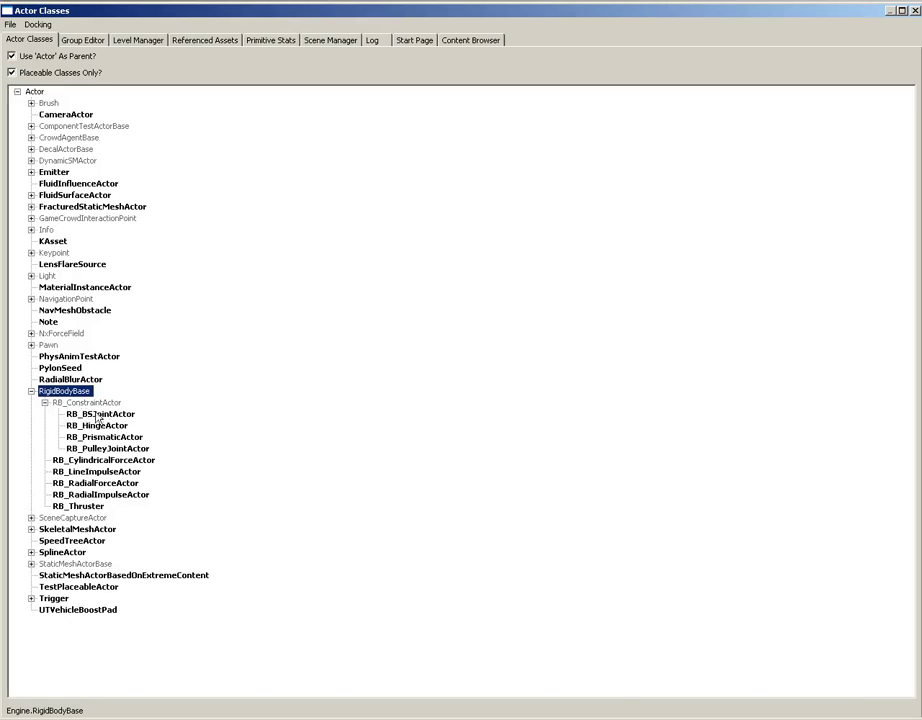
left_click(90, 414)
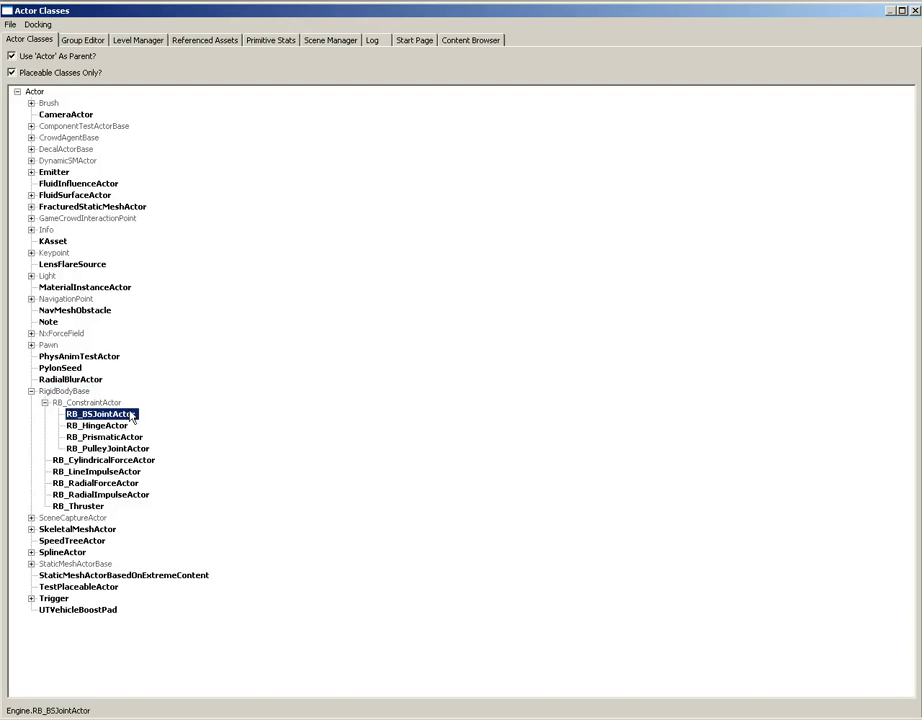
left_click(912, 12)
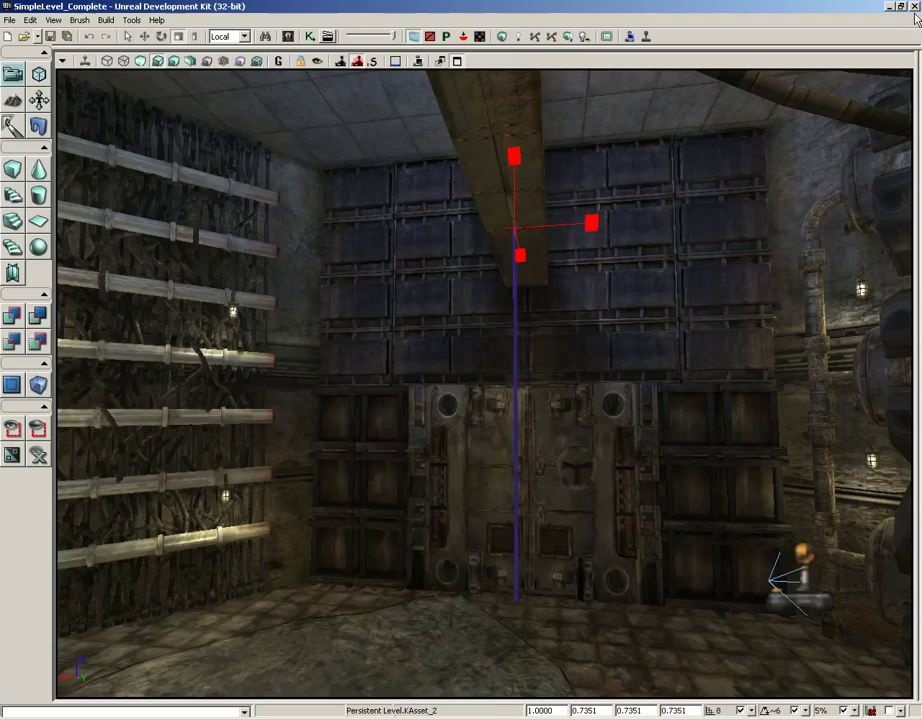
Add an RB_BSJointActor to the beam and move it onto the wire's top end.
right_click_drag(601, 323, 561, 323)
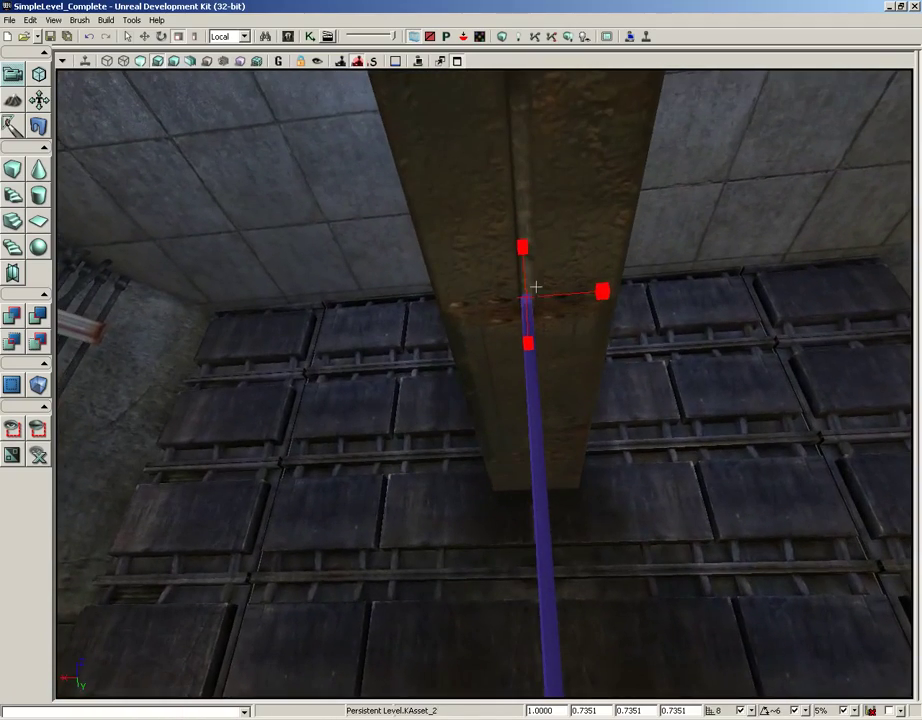
left_click(535, 283)
right_click(536, 268)
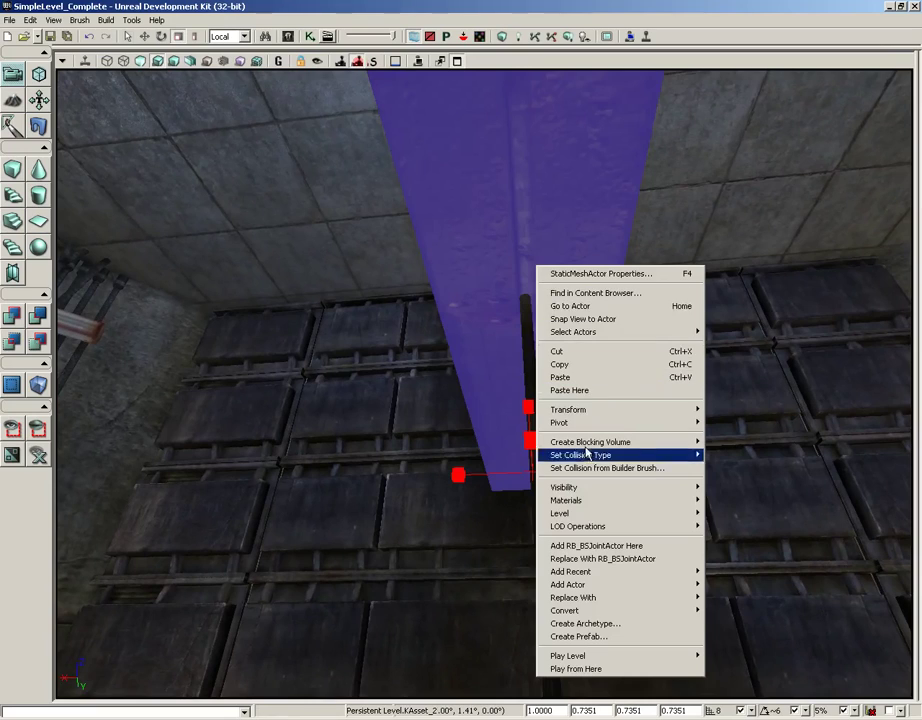
left_click(572, 546)
right_click_drag(696, 467, 610, 406)
key("space")
right_click_drag(749, 383, 689, 333)
left_click_drag(570, 285, 622, 288)
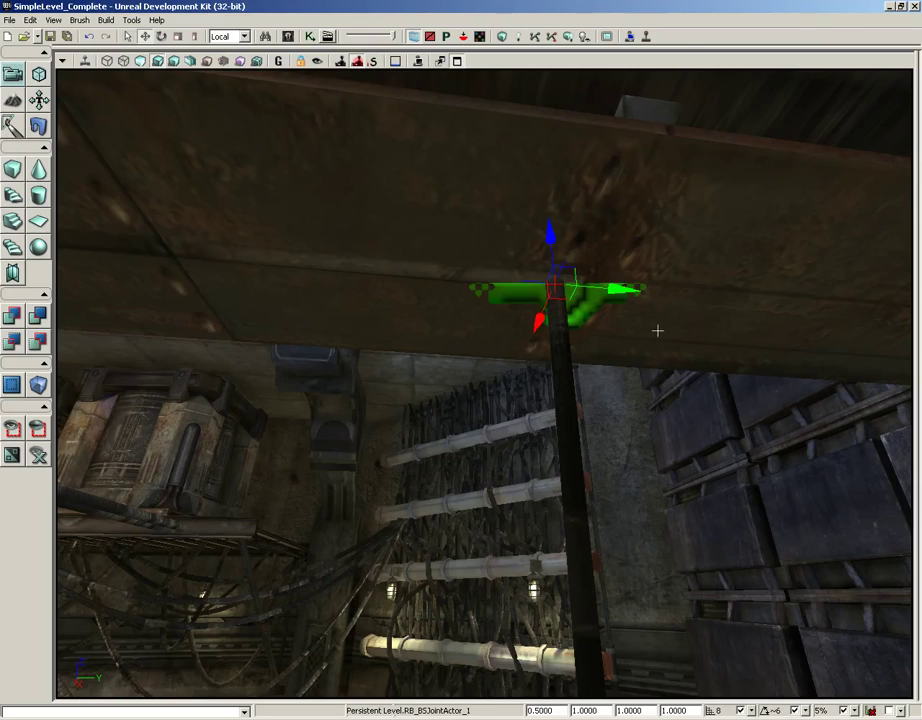
Lock the ball-and-socket joint's properties window and assign the wire KAsset as Constraint Actor 1.
mouse_move(657, 330)
right_mouse_down()
mouse_move(761, 321)
mouse_move(668, 332)
mouse_move(665, 348)
mouse_move(659, 323)
right_mouse_up()
key("F4")
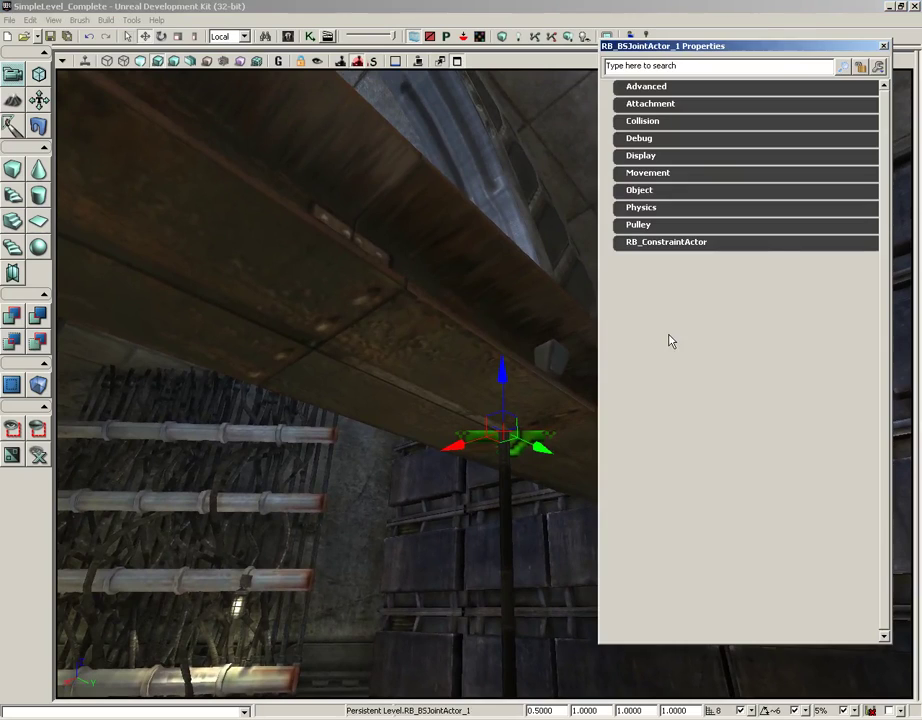
left_click(861, 67)
right_click_drag(585, 331, 530, 384)
left_click(661, 245)
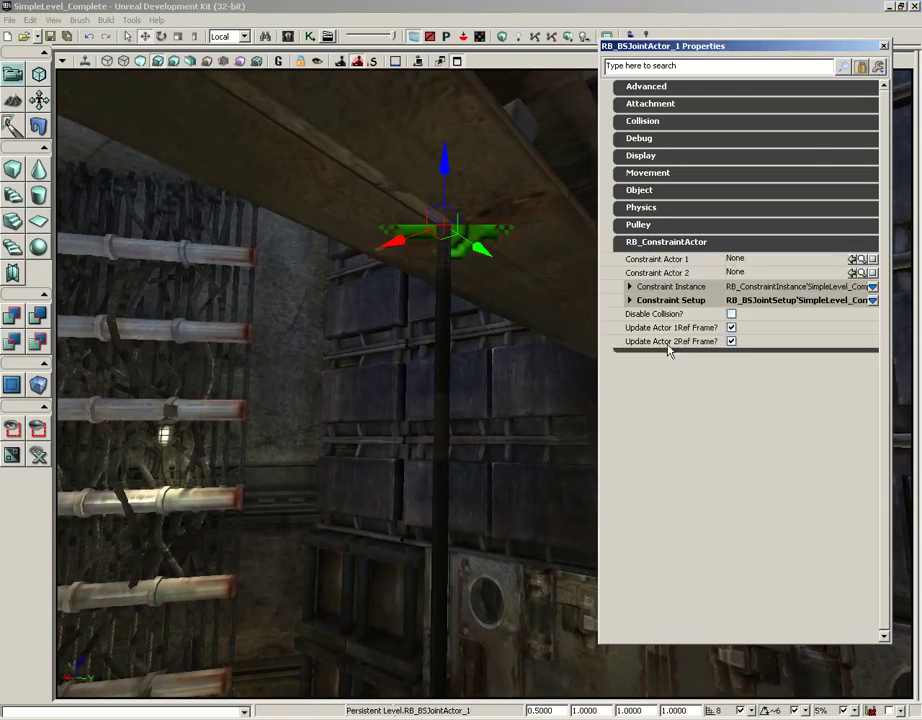
left_click(438, 362)
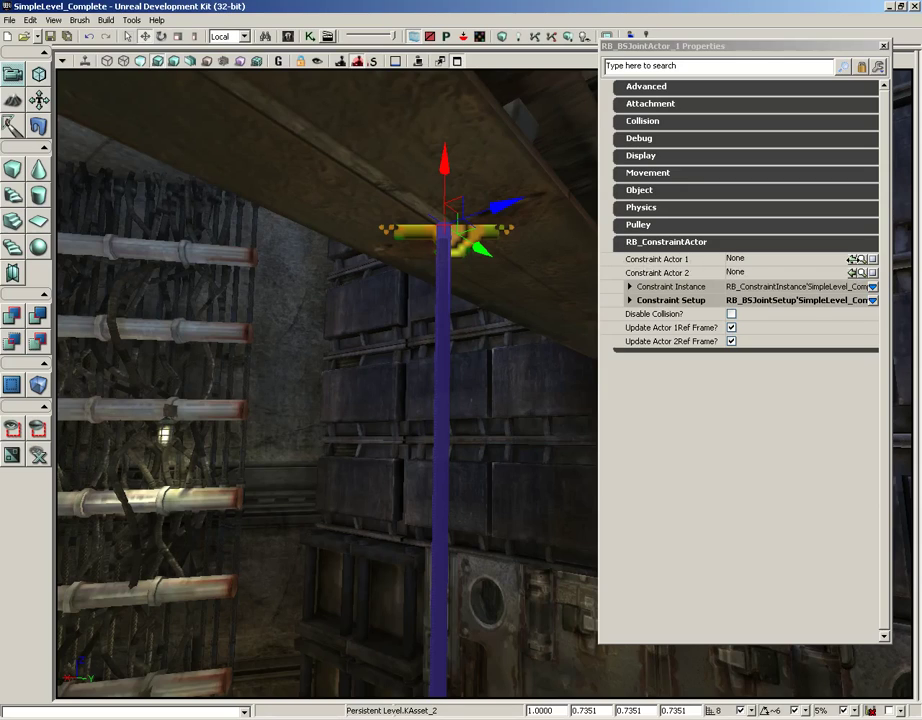
left_click(851, 259)
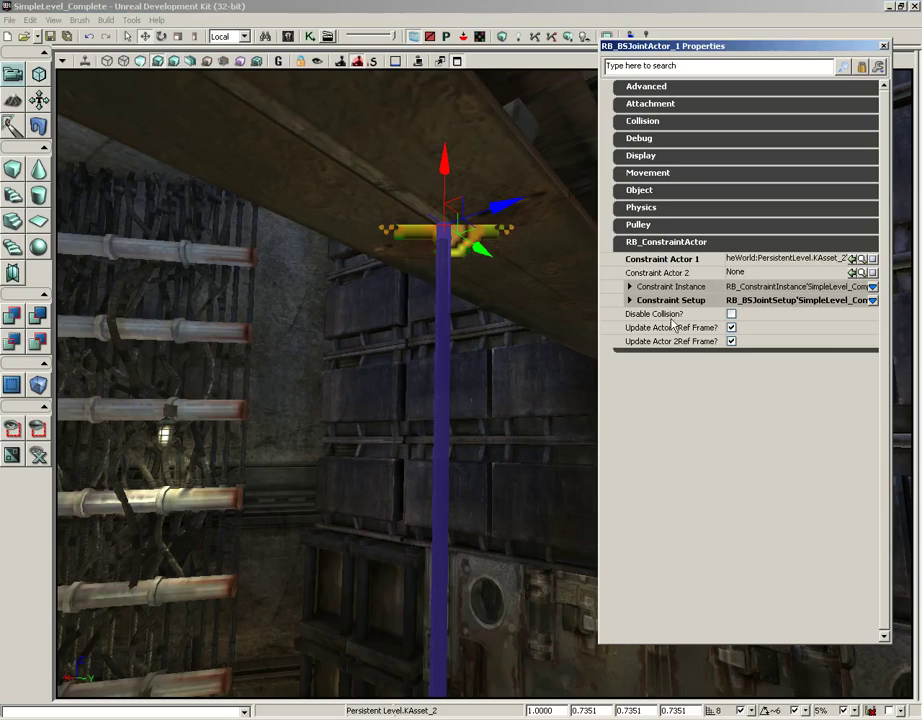
Set Constraint Bone 1 to Bone01 in the joint's Constraint Setup under RB_ConstraintSetup and close its properties.
left_click(630, 300)
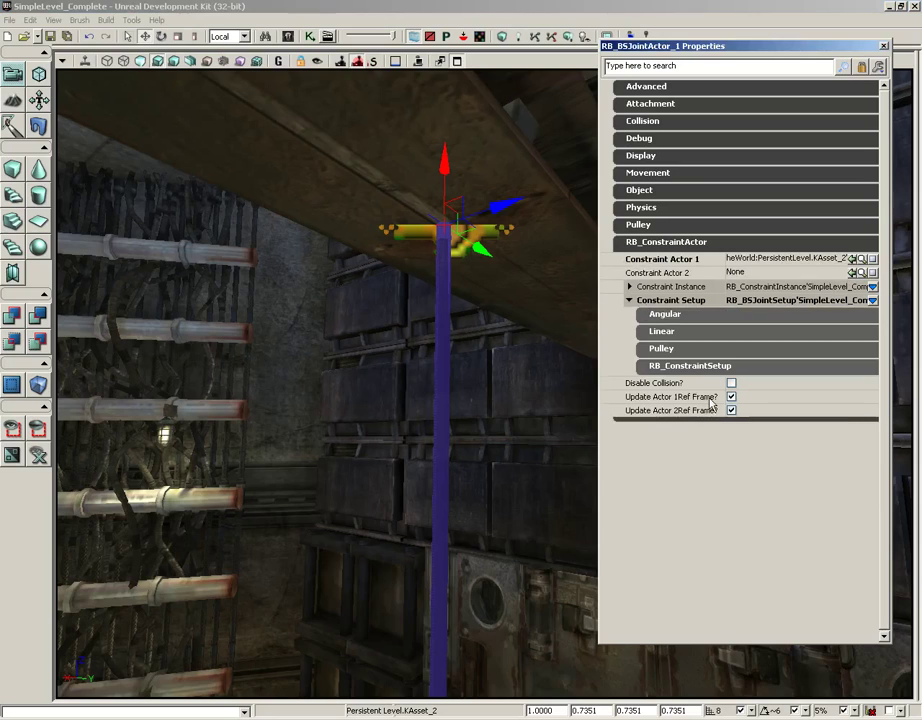
left_click(665, 372)
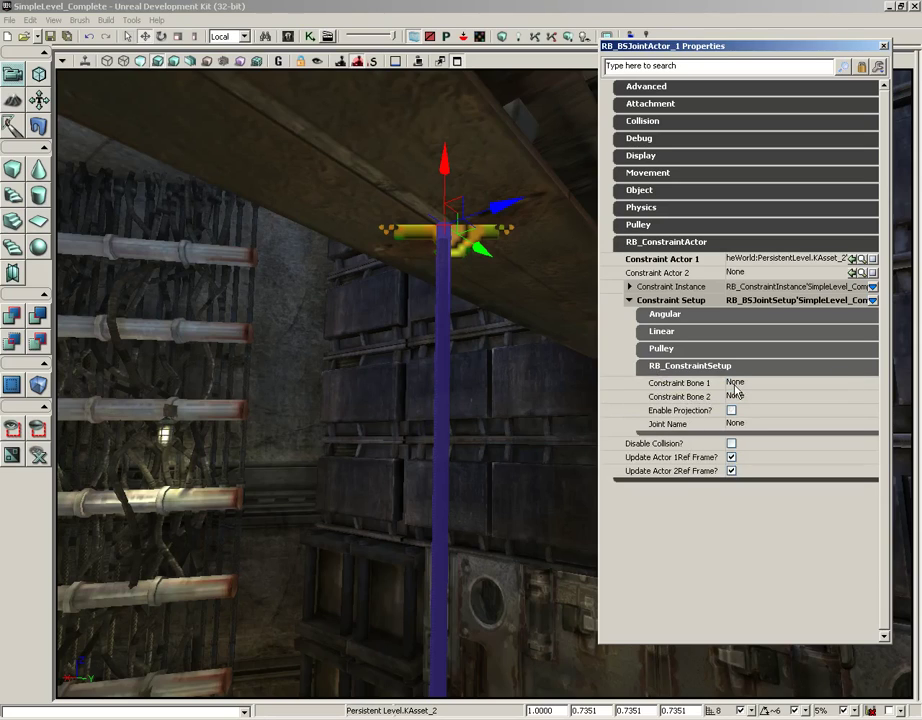
left_click(845, 382)
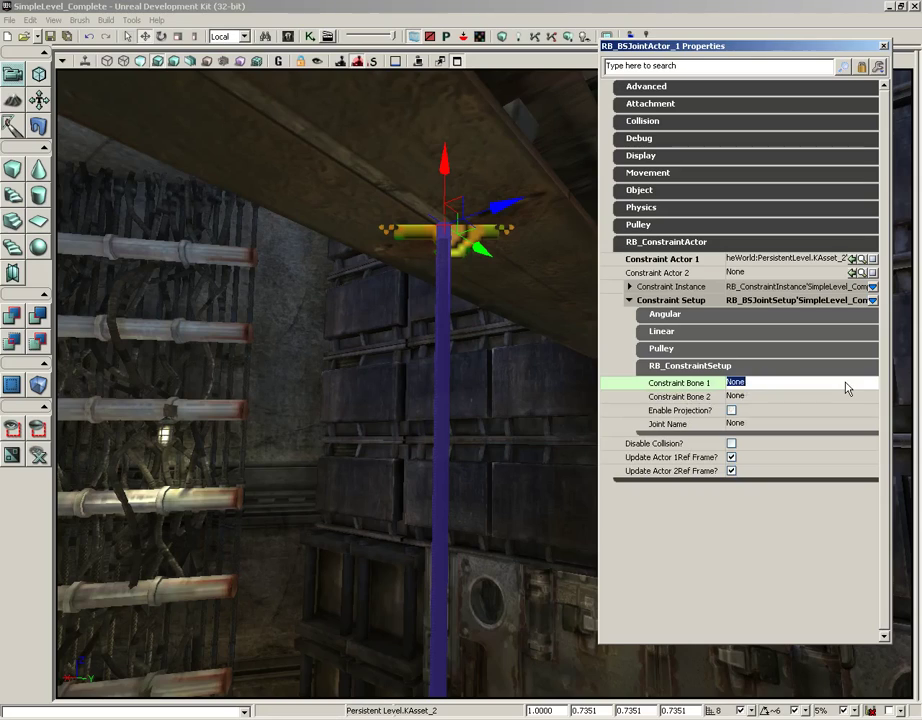
type("Bone01")
key("Return")
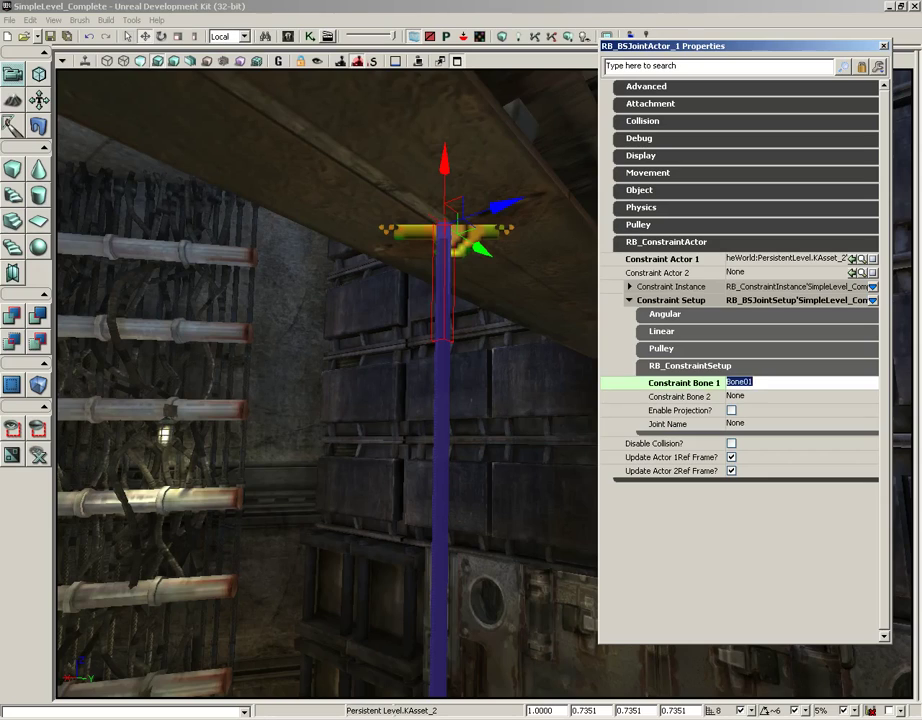
left_click(884, 47)
Playtest the level, shooting the hanging wire and switching to the Physics Gun to test how it swings from the beam.
scroll(562, 459, "up", 3)
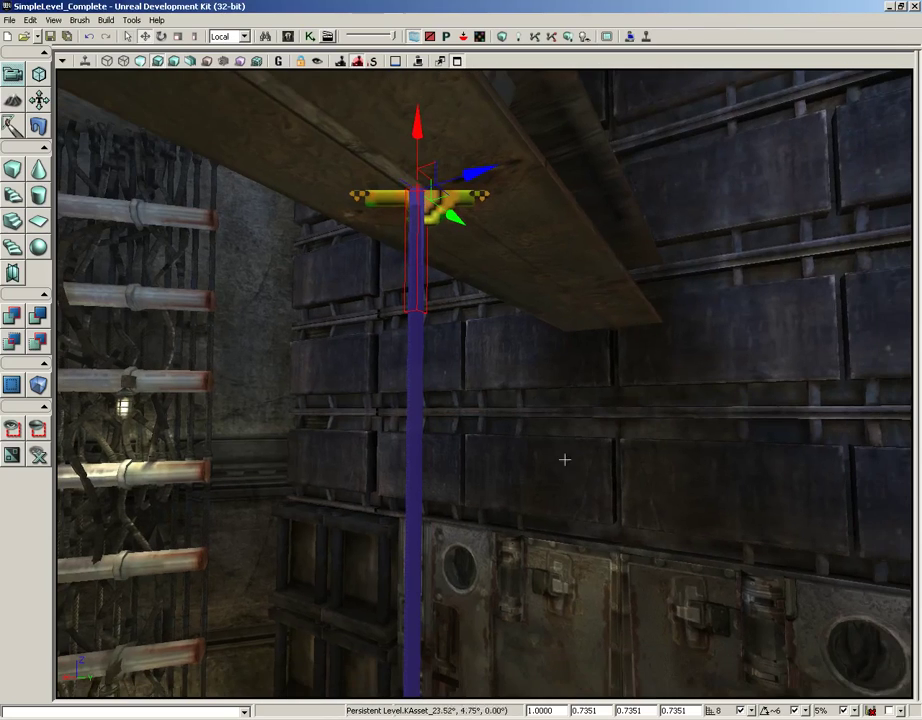
left_click(646, 37)
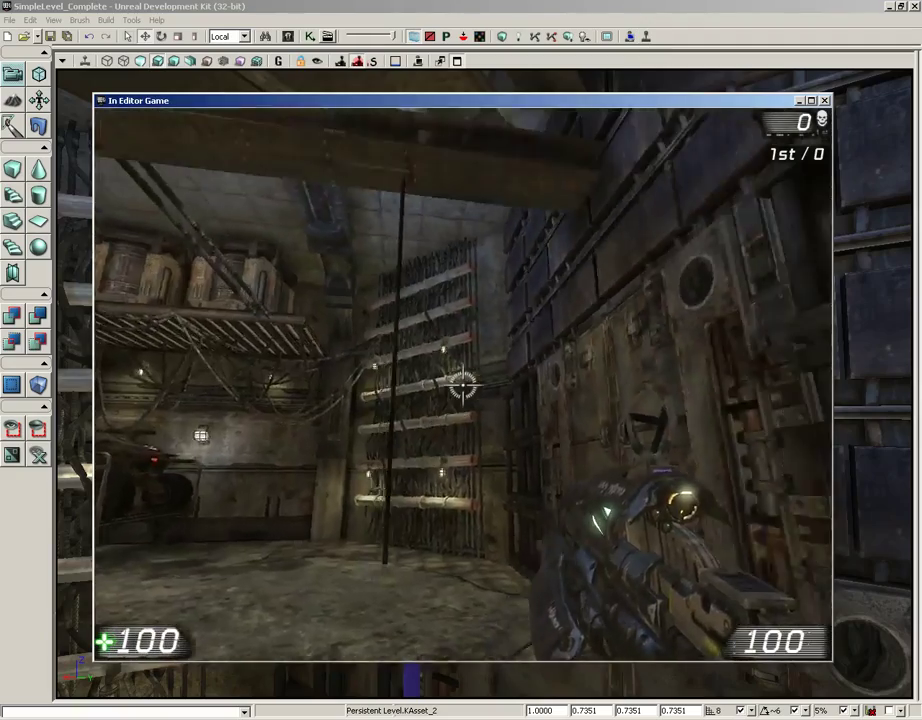
left_click(462, 385)
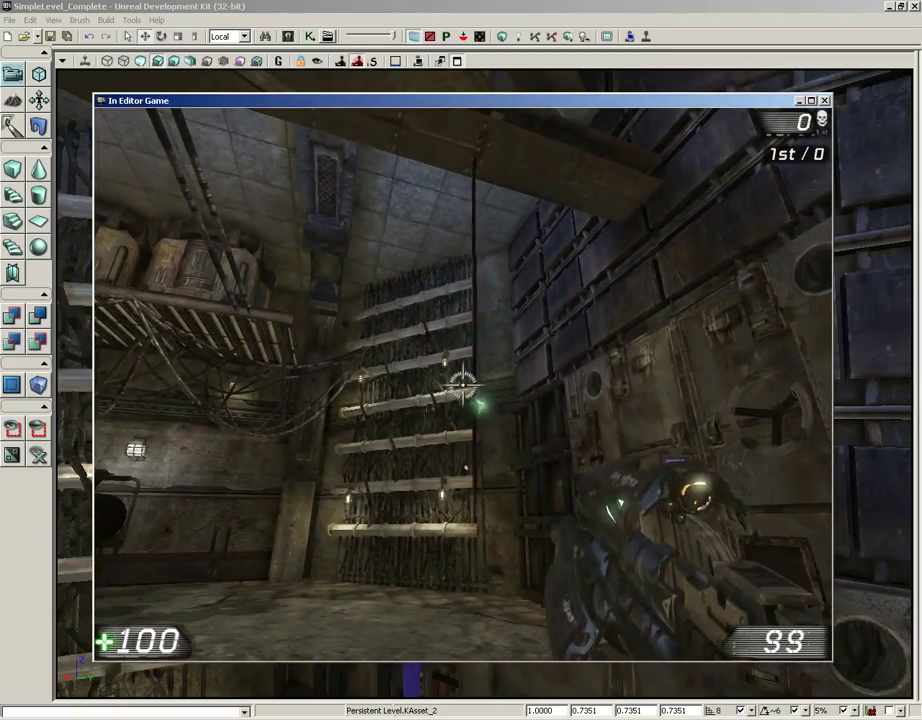
scroll(462, 385, "up", 1)
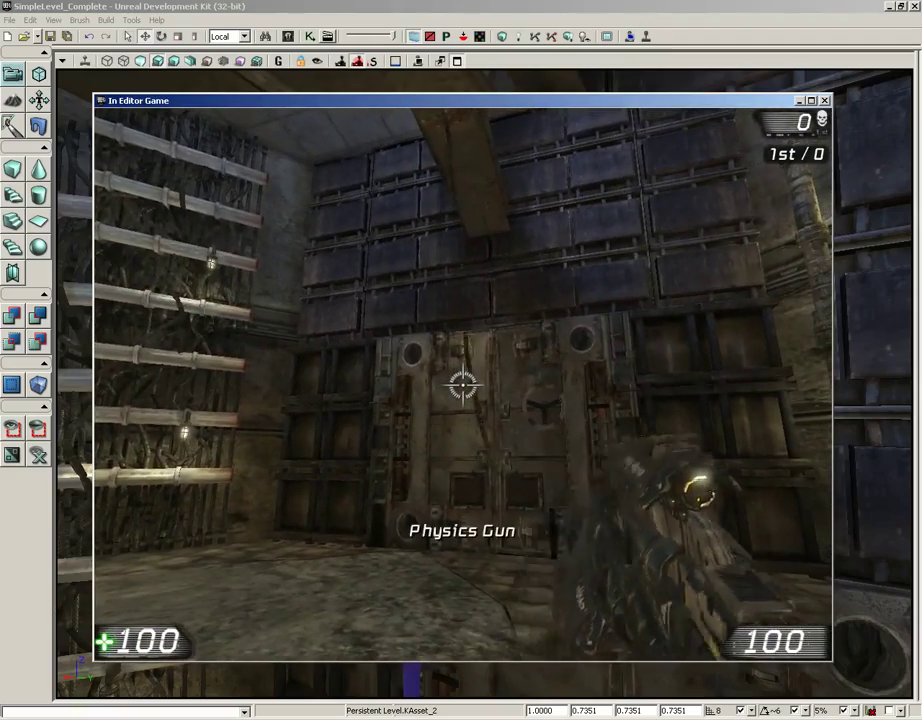
scroll(462, 385, "down", 1)
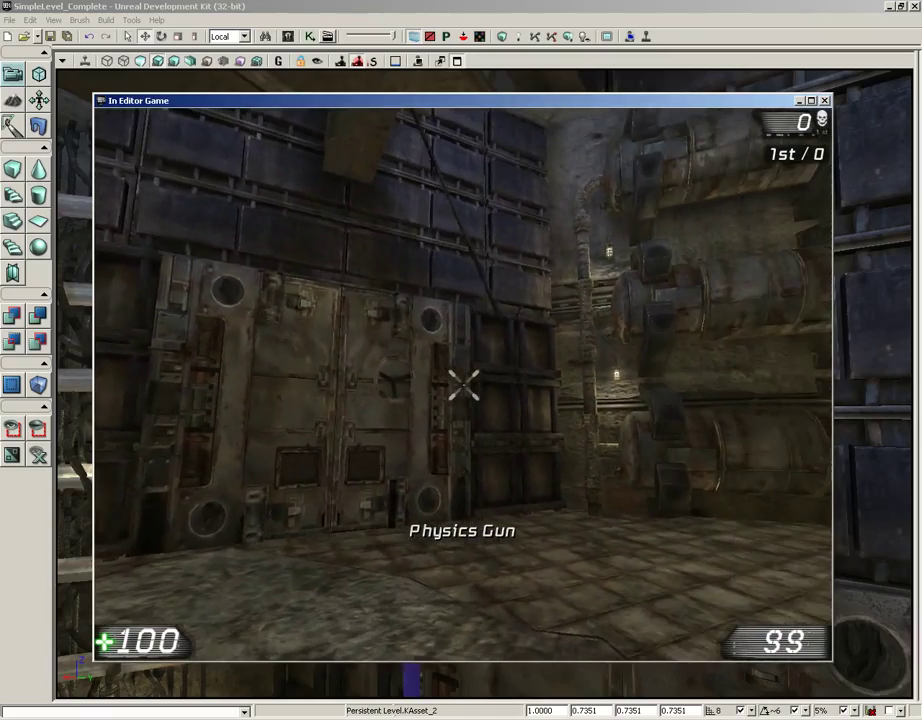